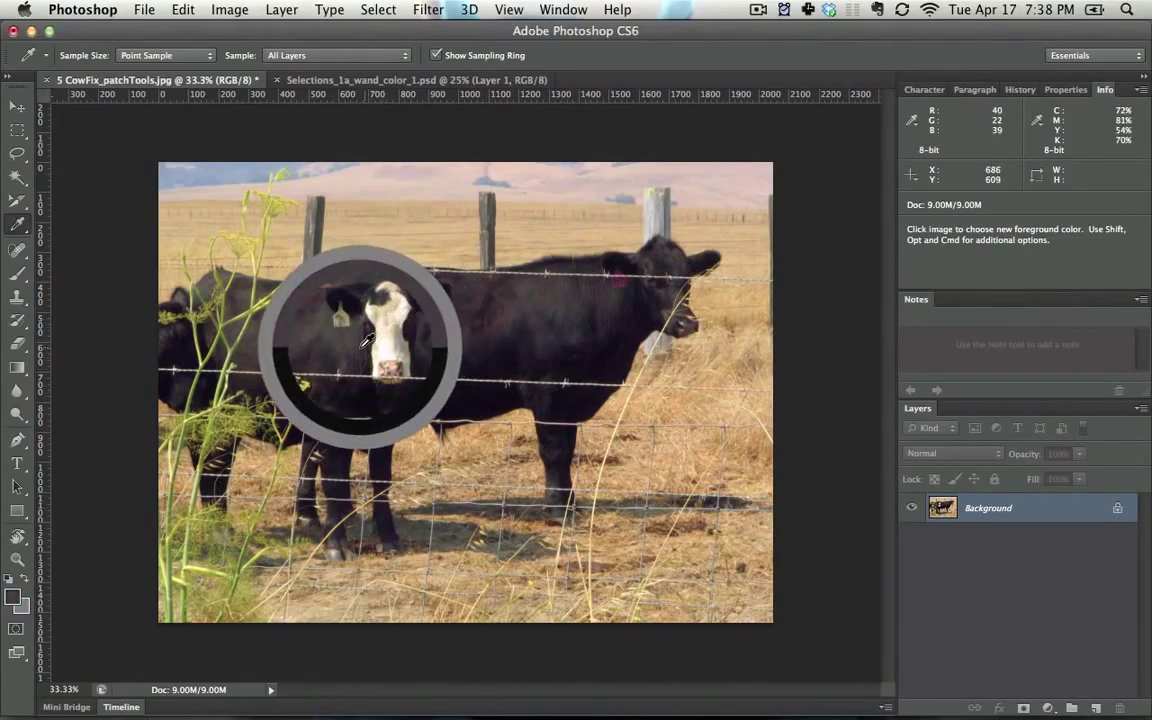
Sample the white cow face using an 11 by 11 Average sample size, and set the sample size back to Point Sample
{"action": "right_click", "coordinate": [358, 342]}
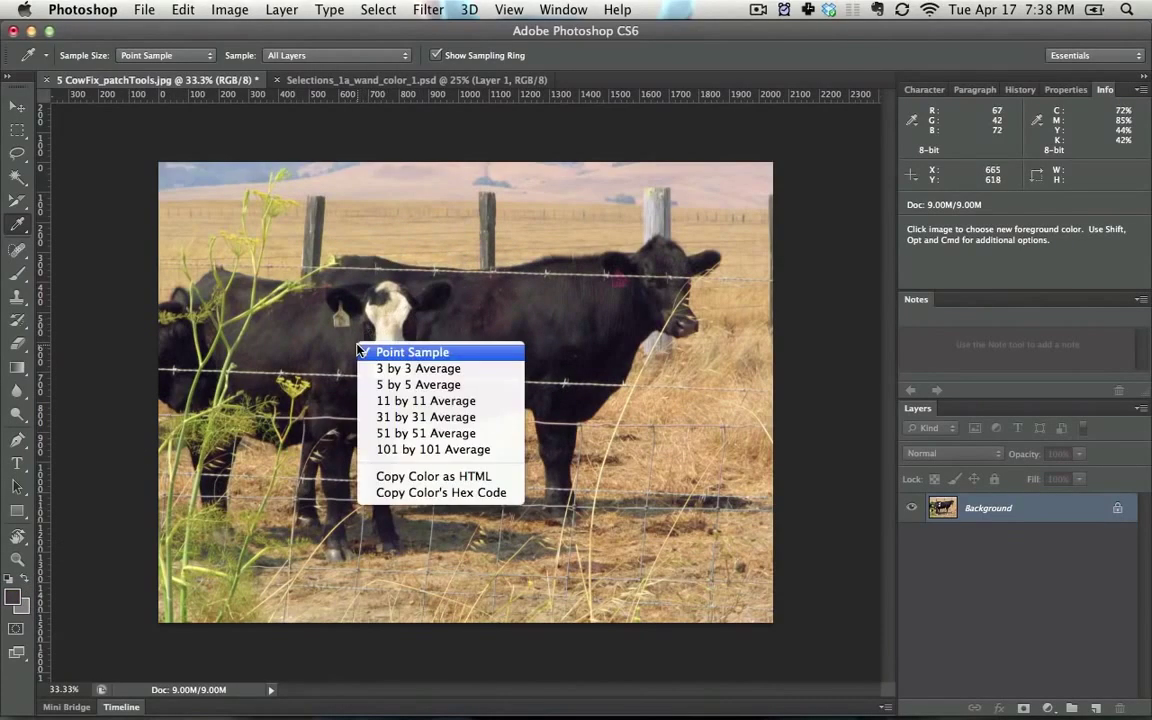
{"action": "left_click", "coordinate": [426, 400]}
{"action": "left_click_drag", "start_coordinate": [430, 324], "coordinate": [400, 326]}
{"action": "right_click", "coordinate": [486, 319]}
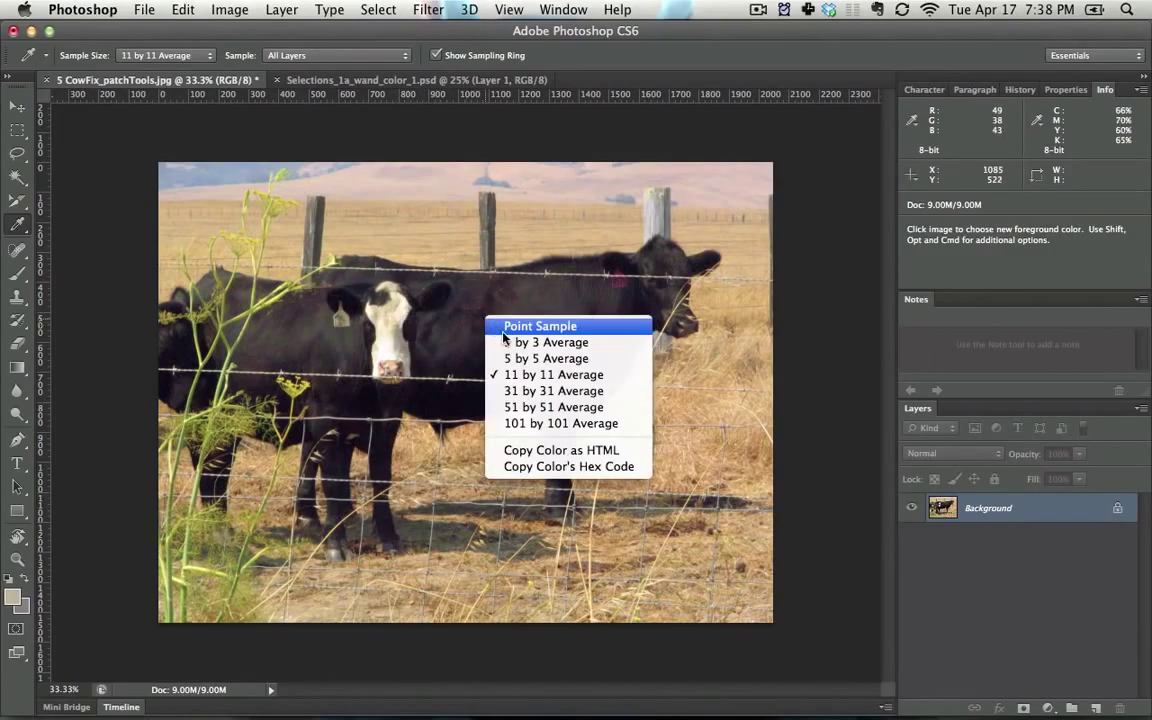
{"action": "left_click", "coordinate": [509, 330]}
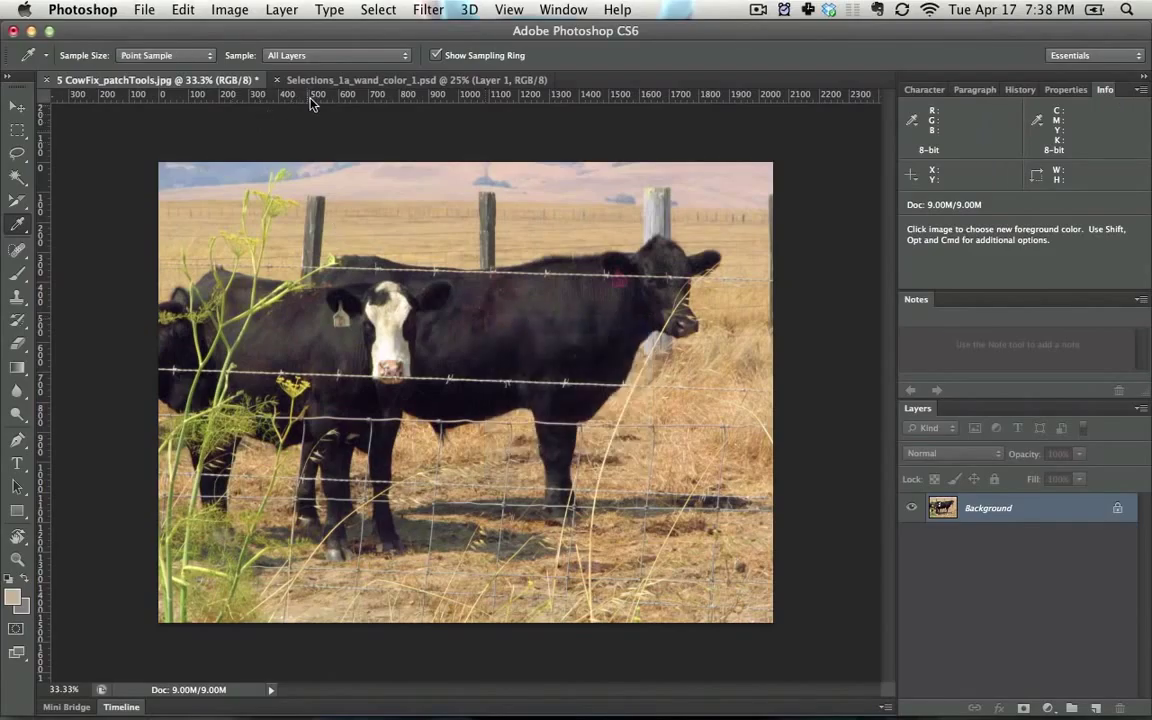
In Selections_1a_wand_color_1.psd, sample the sky beside the water tower using a 31 by 31 Average, and restore Point Sample
{"action": "left_click", "coordinate": [290, 79]}
{"action": "right_click", "coordinate": [378, 284]}
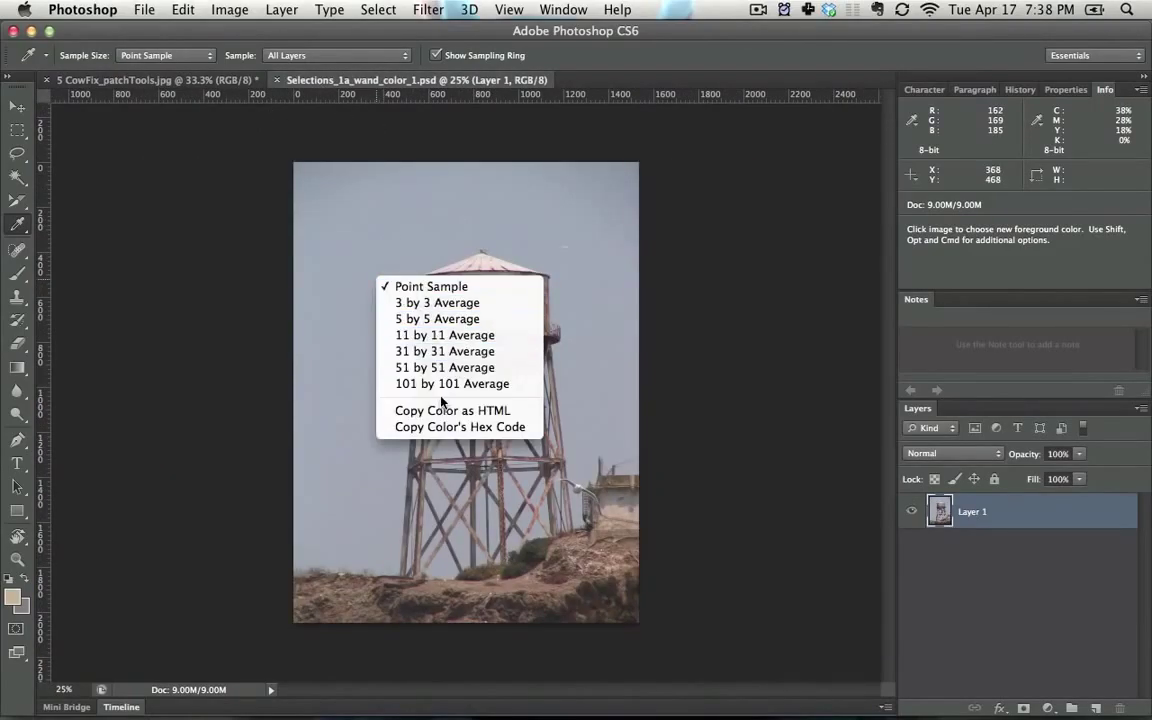
{"action": "left_click", "coordinate": [444, 351]}
{"action": "left_click_drag", "start_coordinate": [357, 252], "coordinate": [368, 330]}
{"action": "right_click", "coordinate": [383, 265]}
{"action": "left_click", "coordinate": [383, 265]}
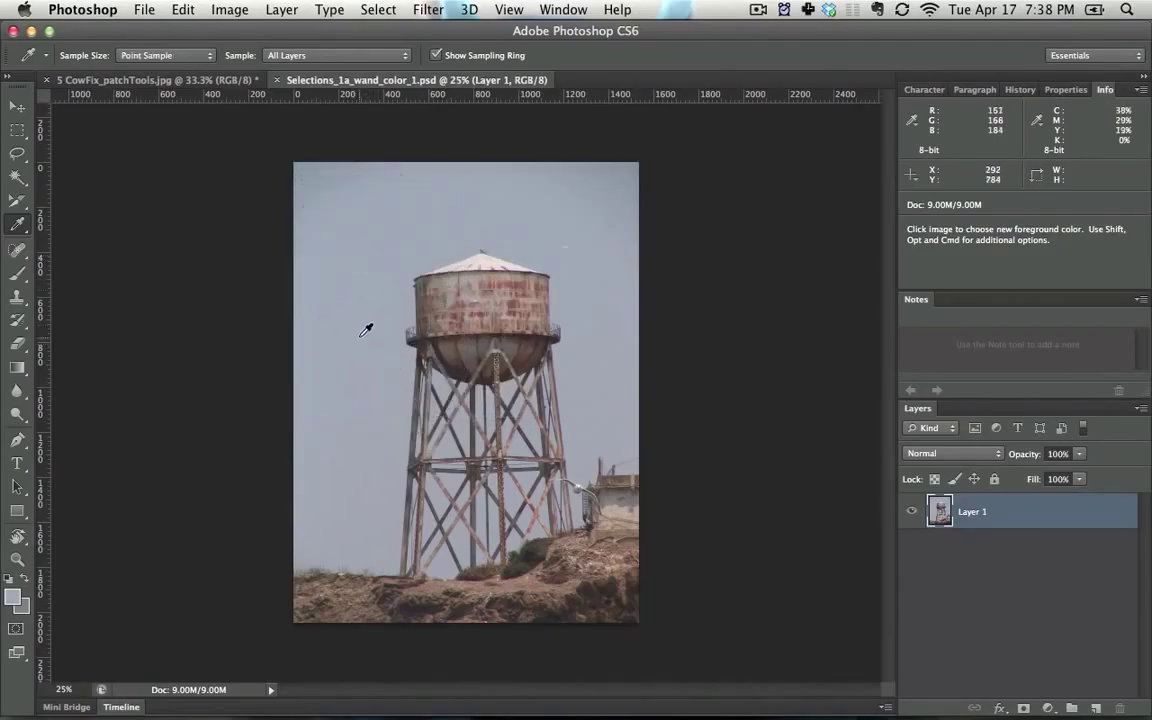
Examine the individual sky and tower pixels at 3200% magnification, and return to the whole image
{"action": "key", "text": "super+equal"}
{"action": "key", "text": "super+equal"}
{"action": "key", "text": "super+equal"}
{"action": "key", "text": "super+equal"}
{"action": "key", "text": "super+equal"}
{"action": "key", "text": "super+equal"}
{"action": "key", "text": "super+equal"}
{"action": "key", "text": "super+equal"}
{"action": "key", "text": "super+equal"}
{"action": "key", "text": "super+equal"}
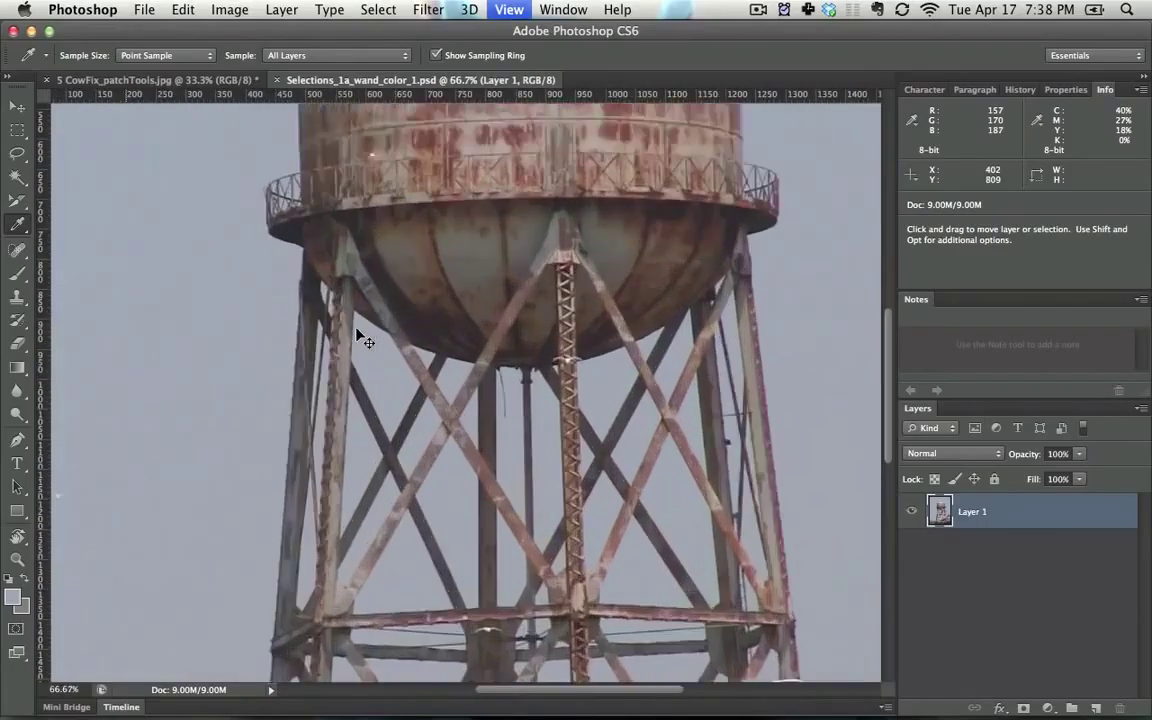
{"action": "key", "text": "super+equal"}
{"action": "key", "text": "super+equal"}
{"action": "key", "text": "super+equal"}
{"action": "key", "text": "super+equal"}
{"action": "key", "text": "super+equal"}
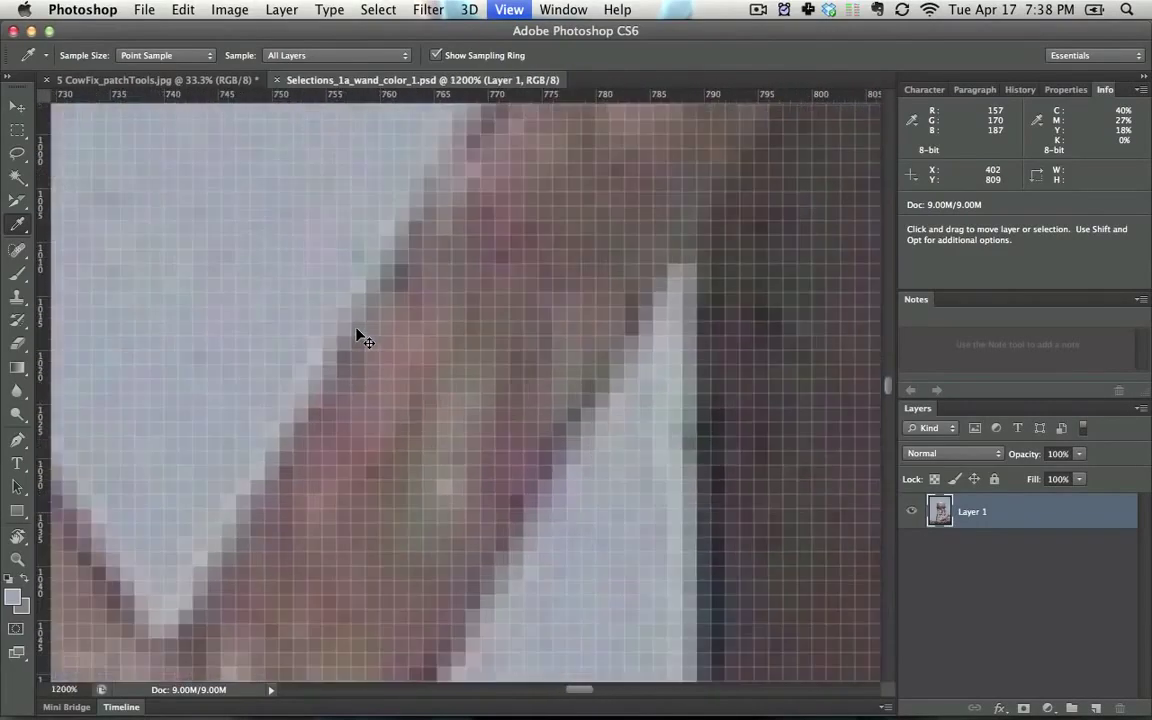
{"action": "left_click_drag", "start_coordinate": [360, 334], "coordinate": [664, 545]}
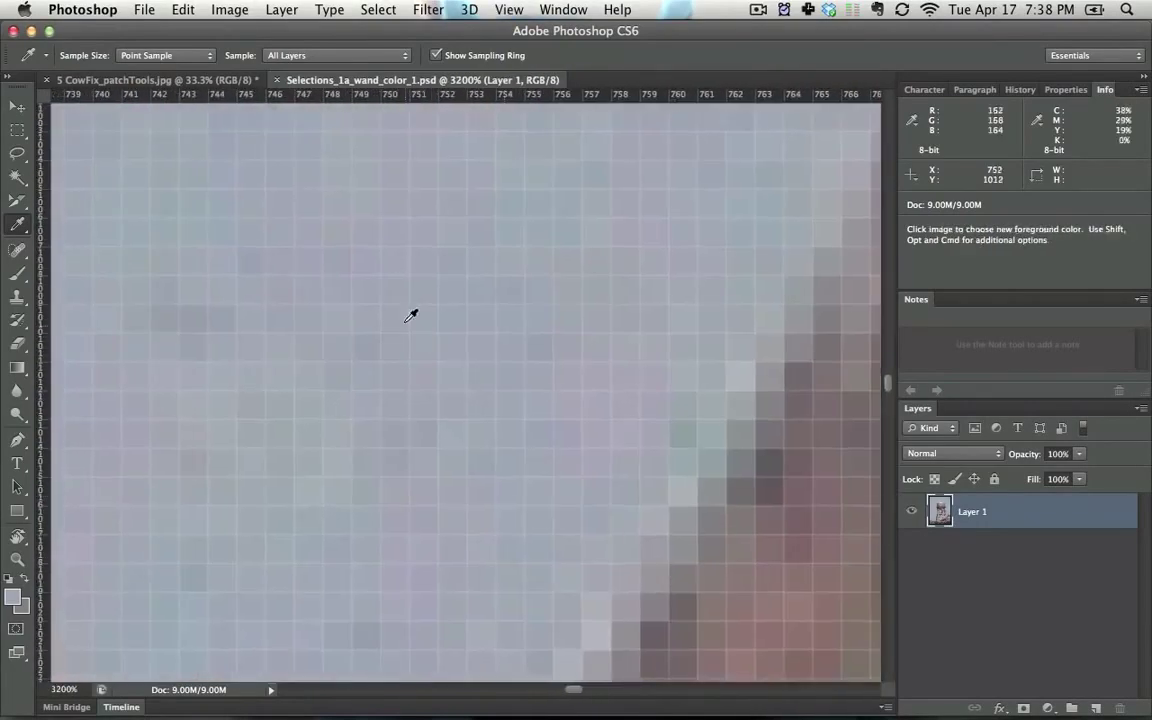
{"action": "key", "text": "super+0"}
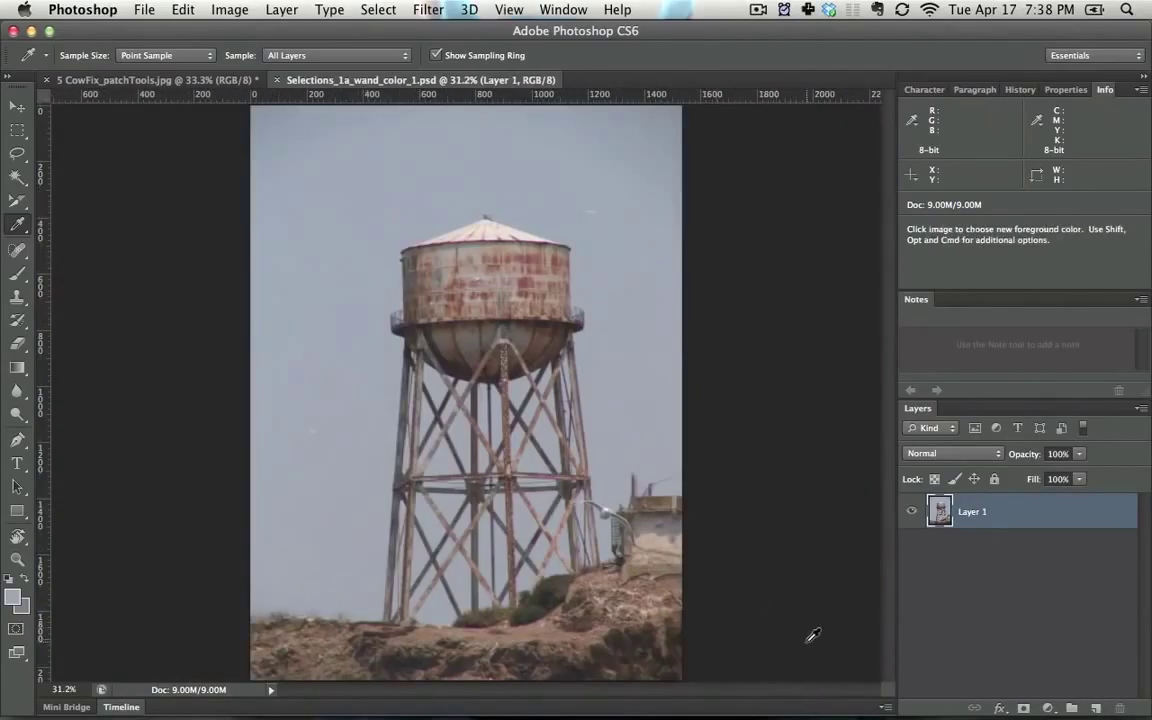
Return to 5 CowFix_patchTools.jpg and review the layer options the Eyedropper can sample from
{"action": "left_click", "coordinate": [190, 88]}
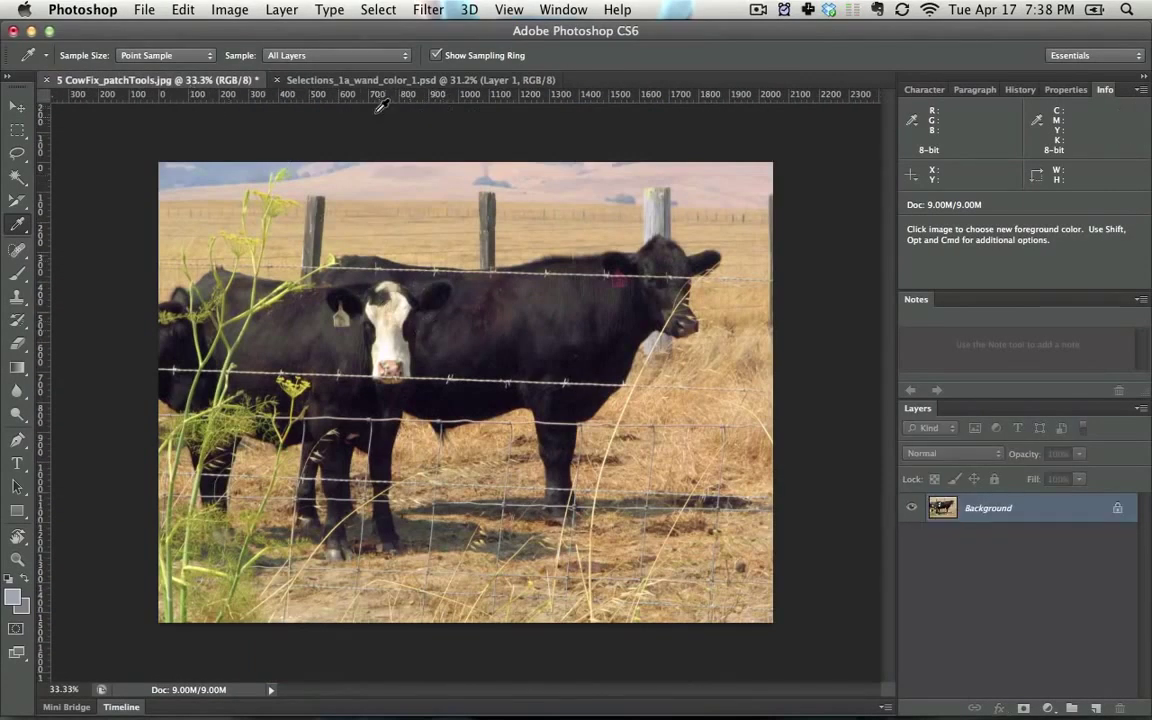
{"action": "left_click", "coordinate": [436, 56]}
{"action": "left_click", "coordinate": [379, 58]}
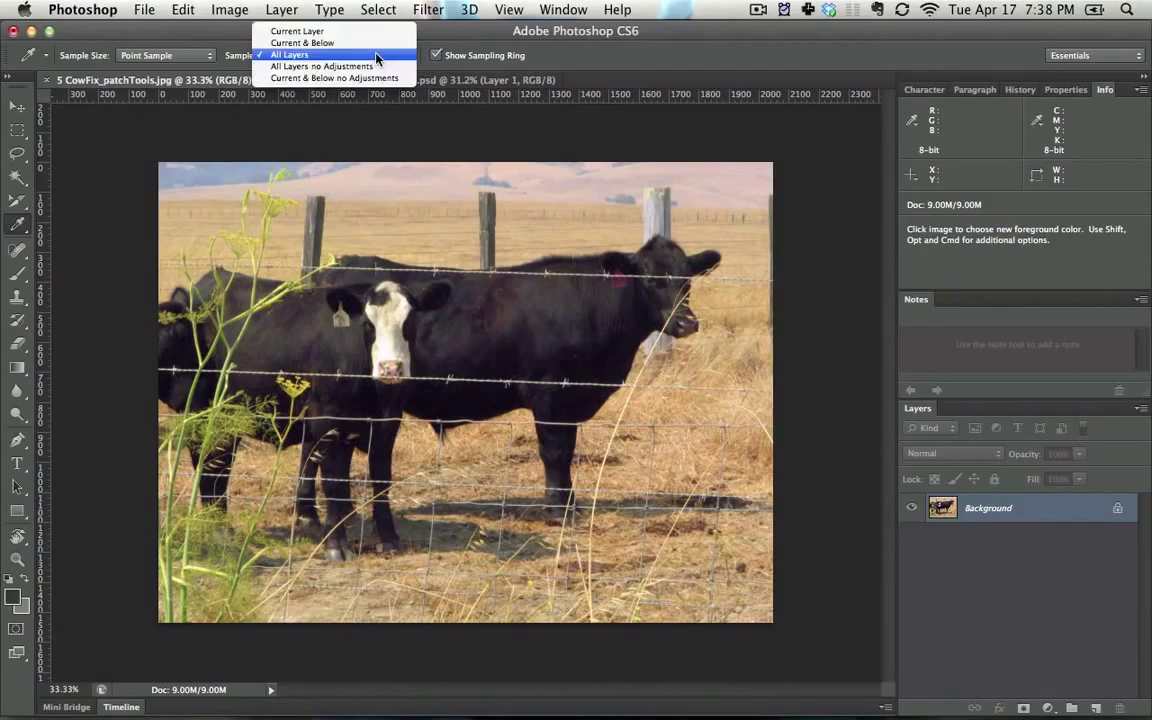
{"action": "left_click", "coordinate": [604, 57]}
{"action": "left_click", "coordinate": [355, 56]}
{"action": "left_click", "coordinate": [340, 55]}
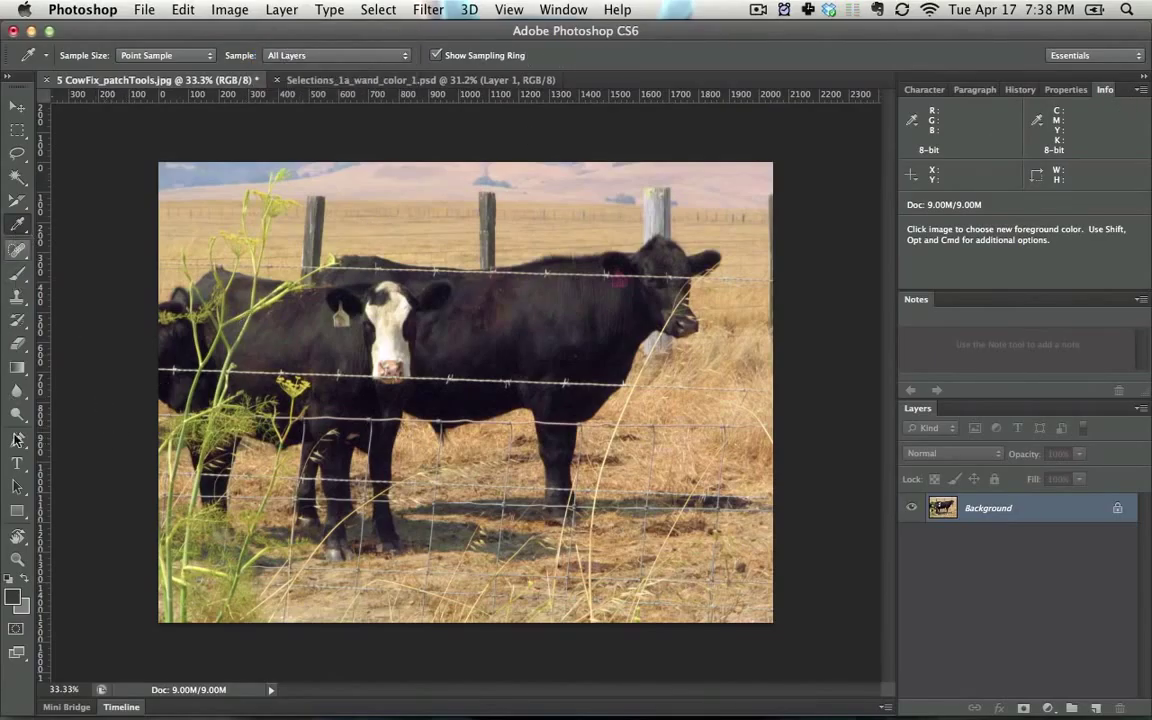
Try sampling the front cow's dark coat for the foreground colour through the Color Picker, and cancel the change
{"action": "left_click", "coordinate": [12, 596]}
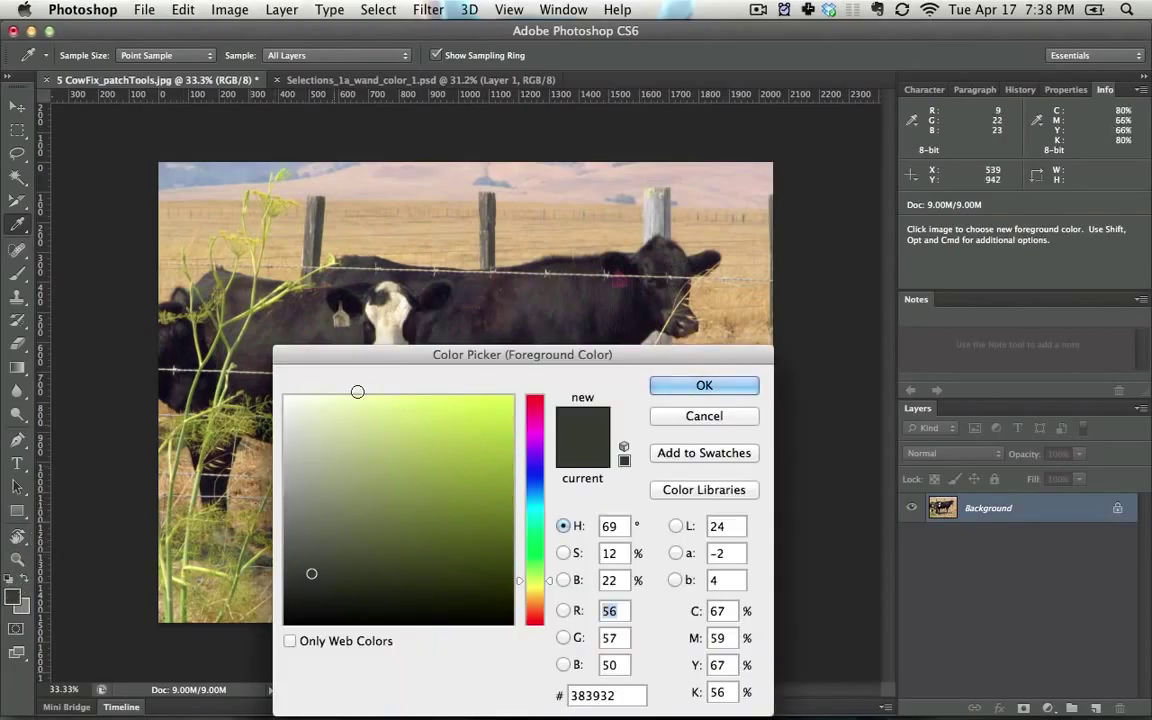
{"action": "left_click_drag", "start_coordinate": [380, 355], "coordinate": [580, 300]}
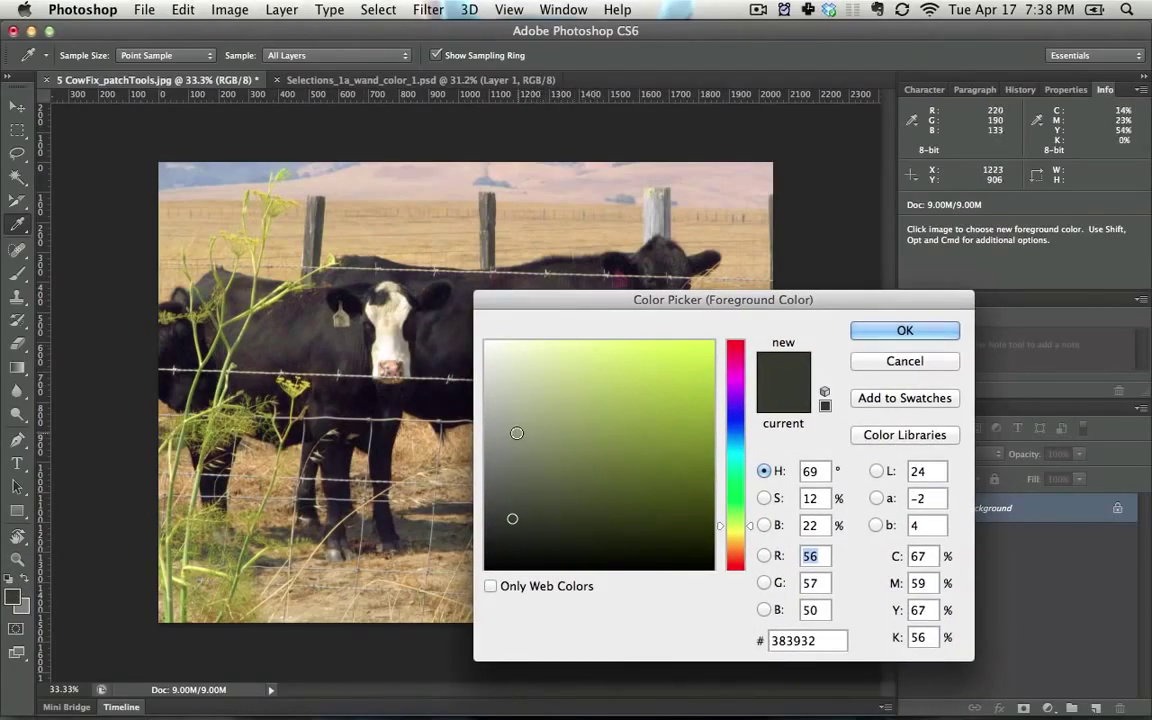
{"action": "left_click", "coordinate": [290, 326]}
{"action": "left_click", "coordinate": [291, 341]}
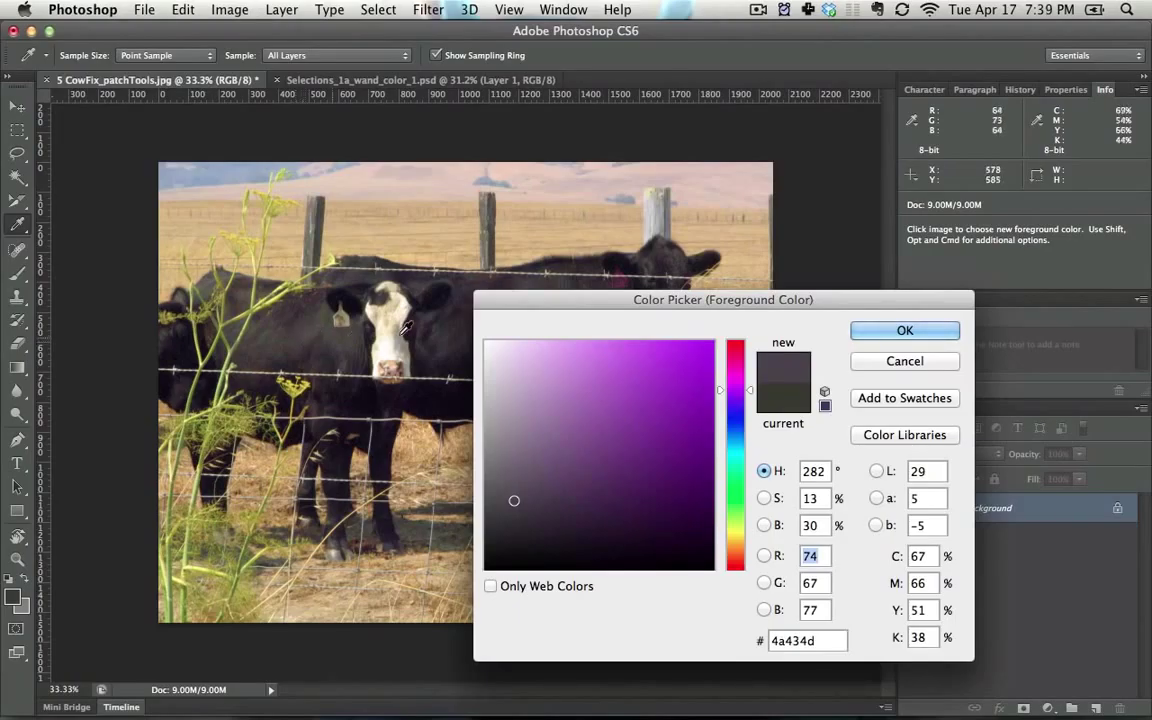
{"action": "left_click", "coordinate": [903, 362]}
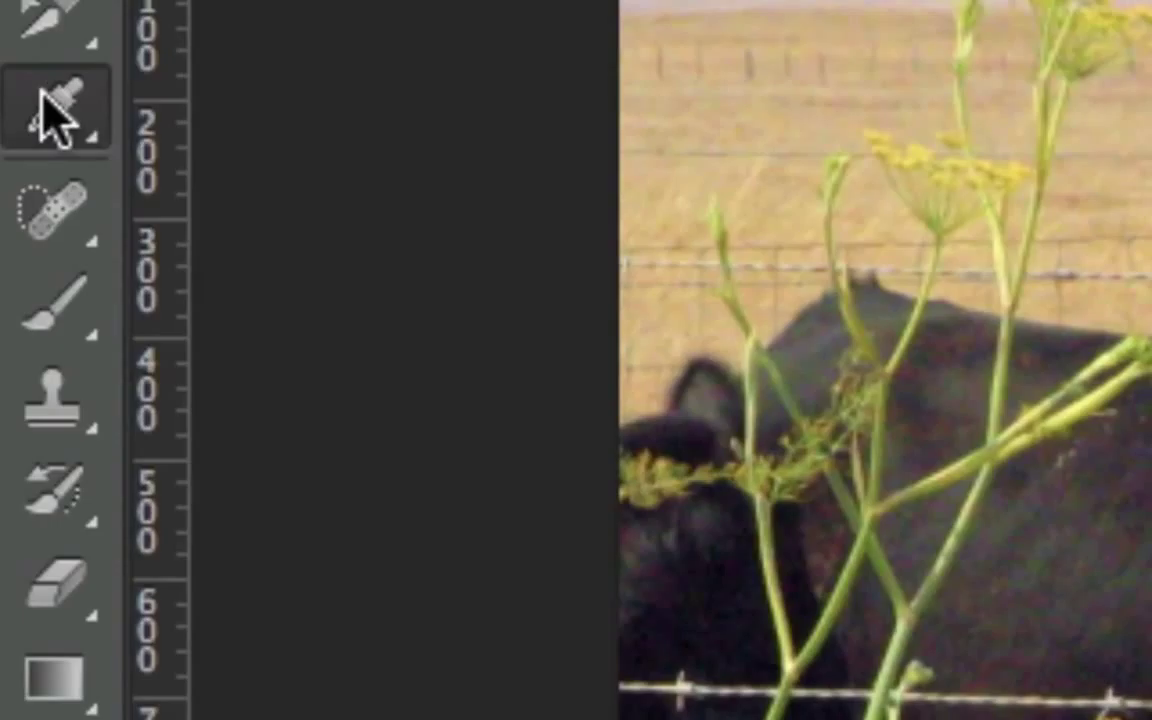
Place four Color Sampler points on the front cow's body and face and the rear cow's flank and belly, and try a fifth on its head
{"action": "left_click", "coordinate": [17, 224]}
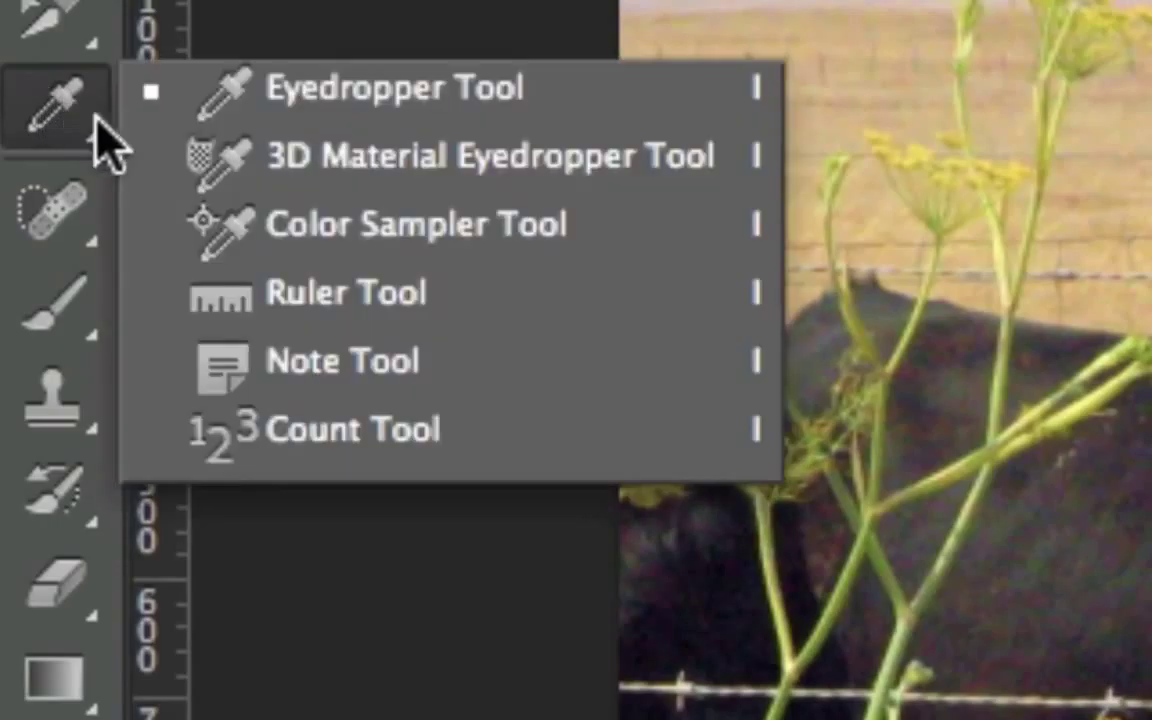
{"action": "left_click", "coordinate": [220, 238]}
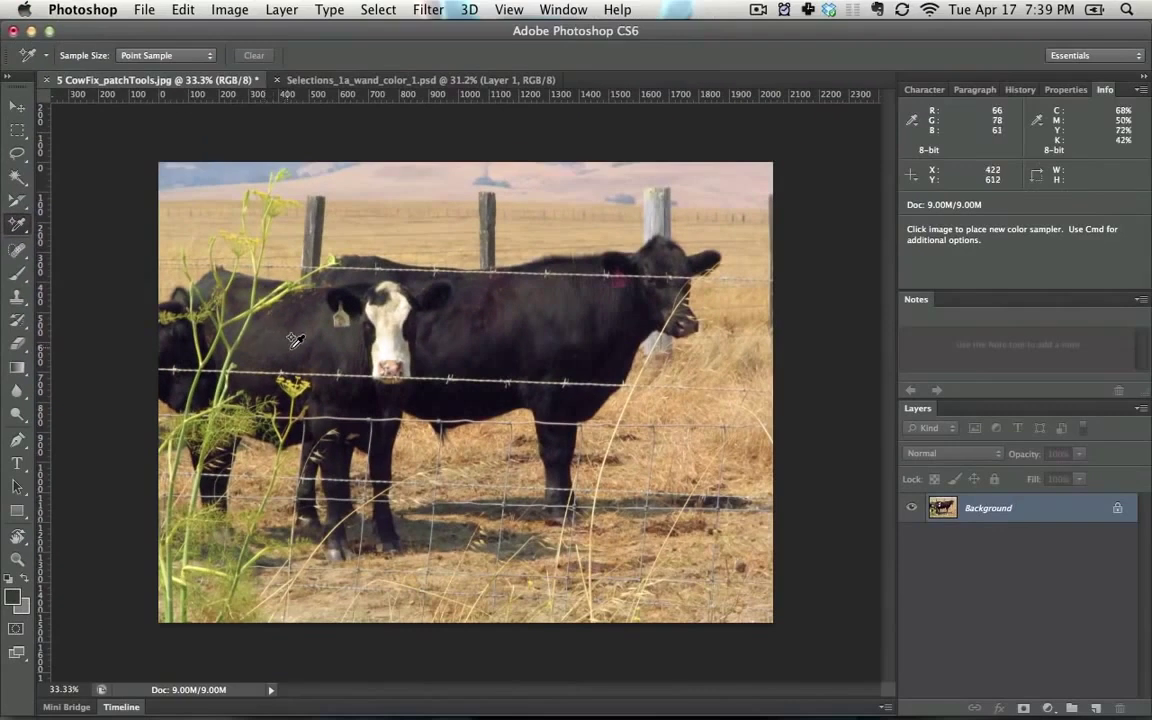
{"action": "left_click", "coordinate": [292, 331]}
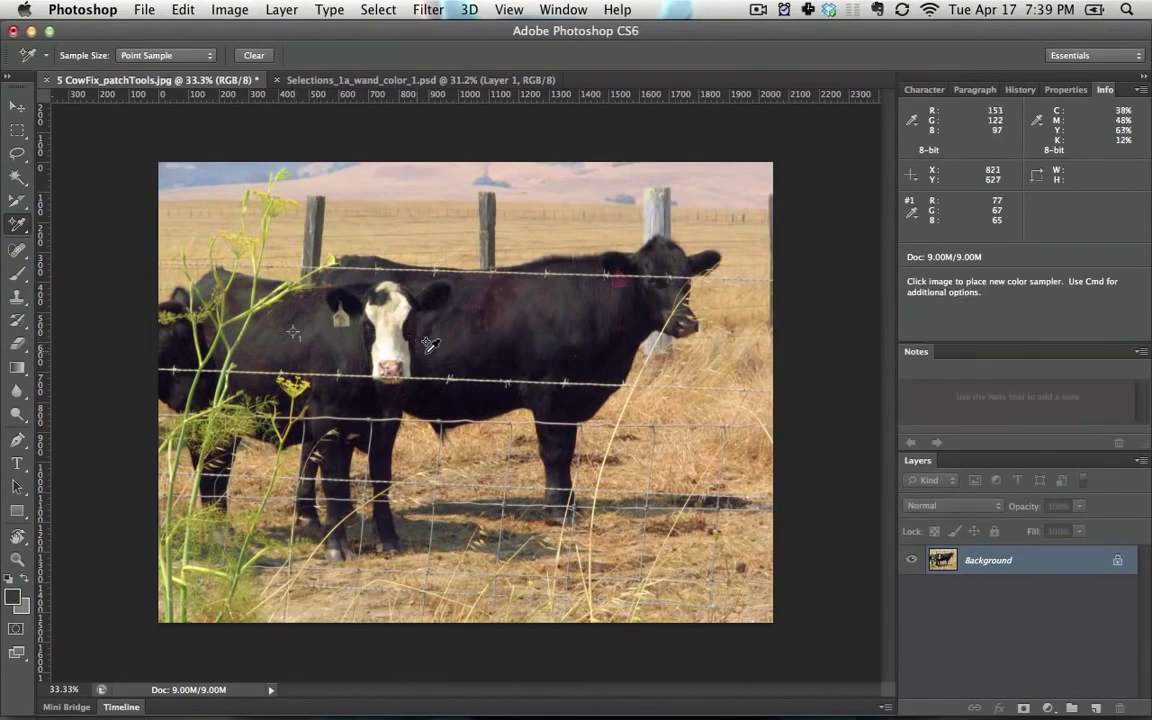
{"action": "left_click", "coordinate": [393, 349]}
{"action": "left_click", "coordinate": [524, 352]}
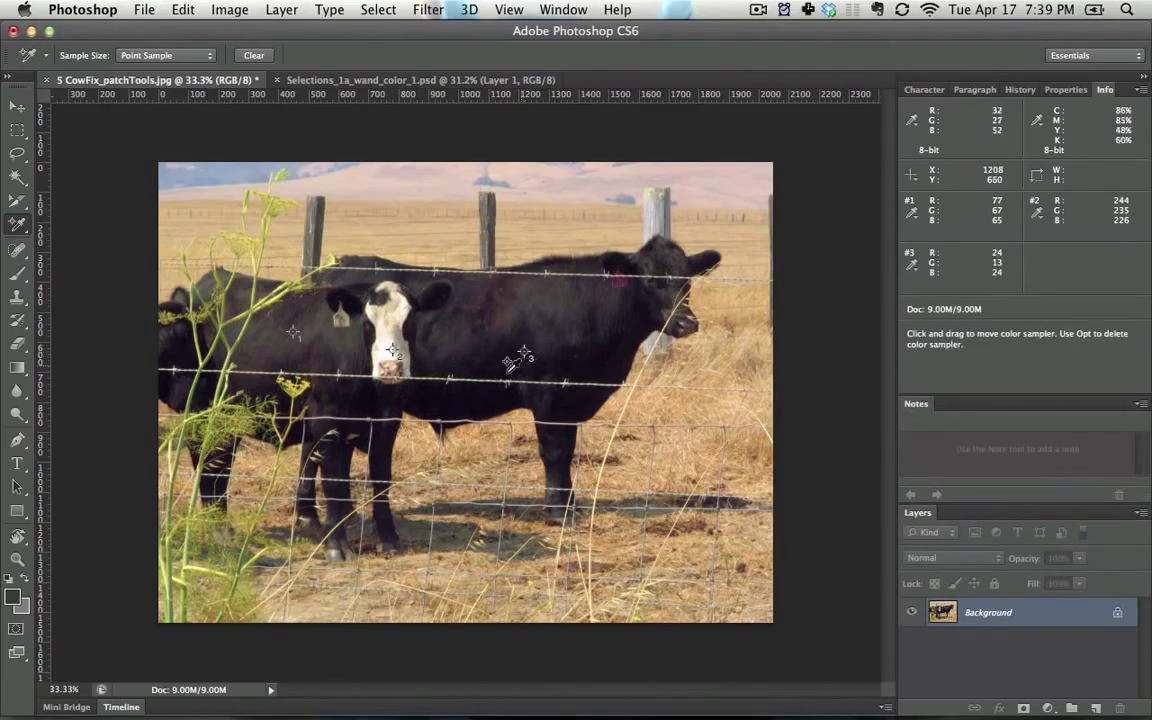
{"action": "left_click", "coordinate": [432, 420]}
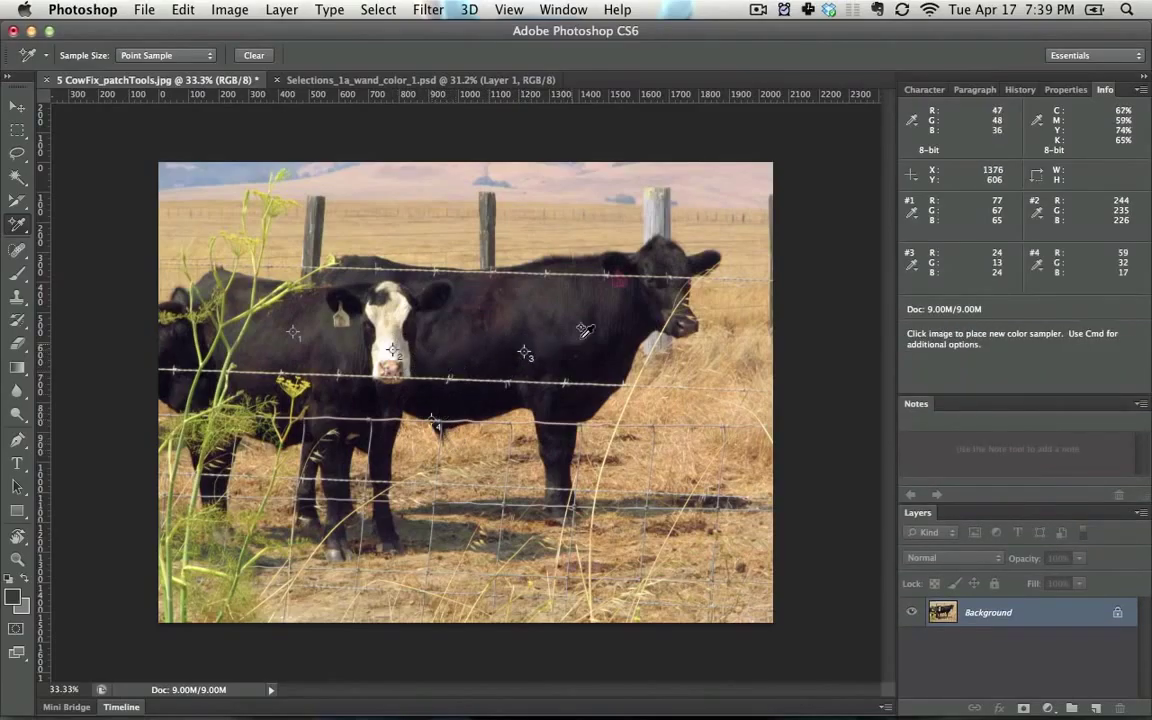
{"action": "left_click", "coordinate": [672, 296]}
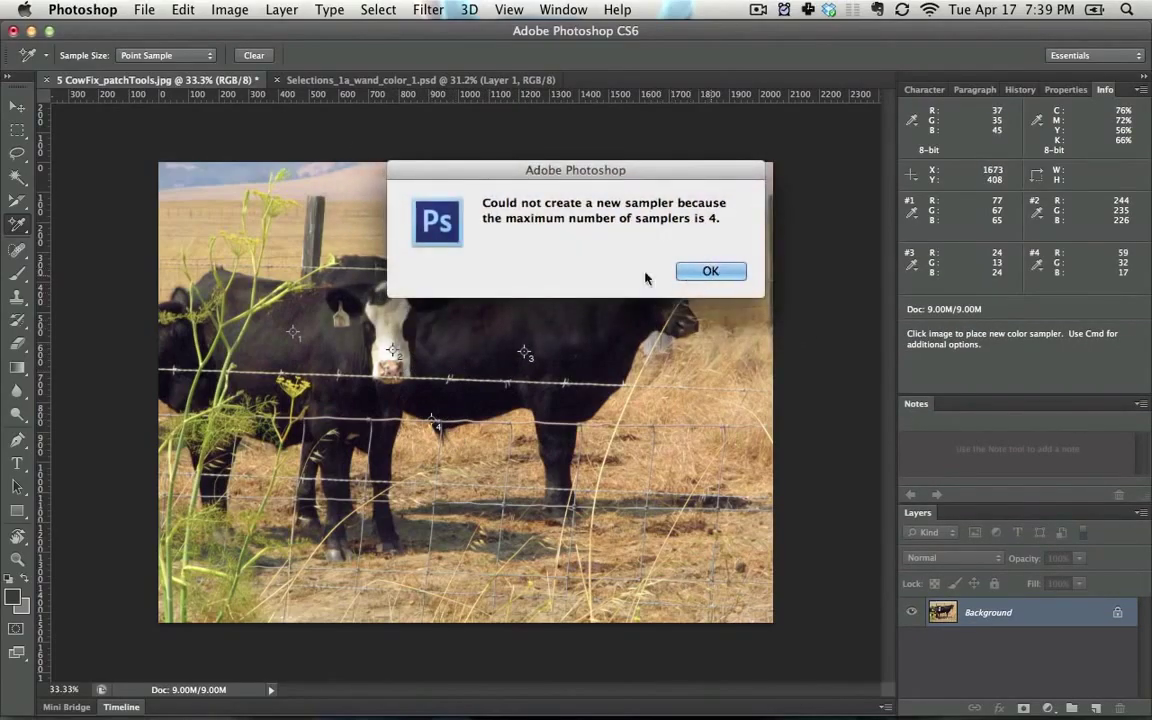
{"action": "left_click", "coordinate": [711, 272]}
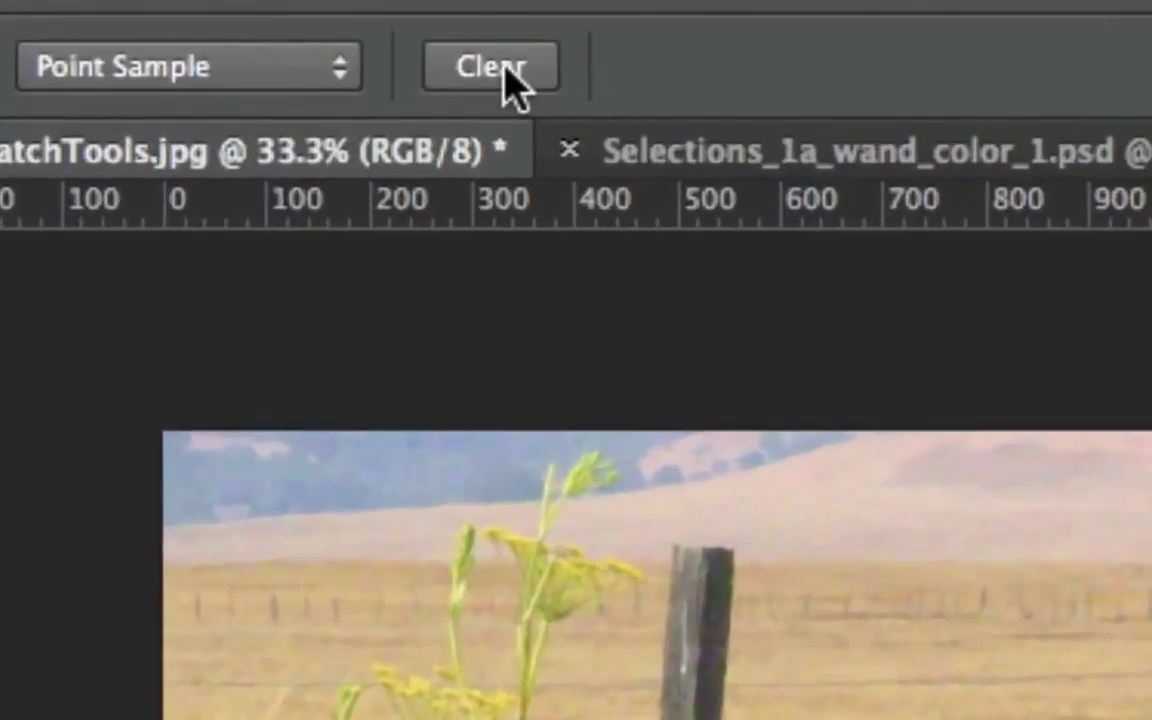
Clear all colour sampler points and review the available sample sizes, keeping Point Sample
{"action": "left_click", "coordinate": [505, 72]}
{"action": "left_click", "coordinate": [300, 72]}
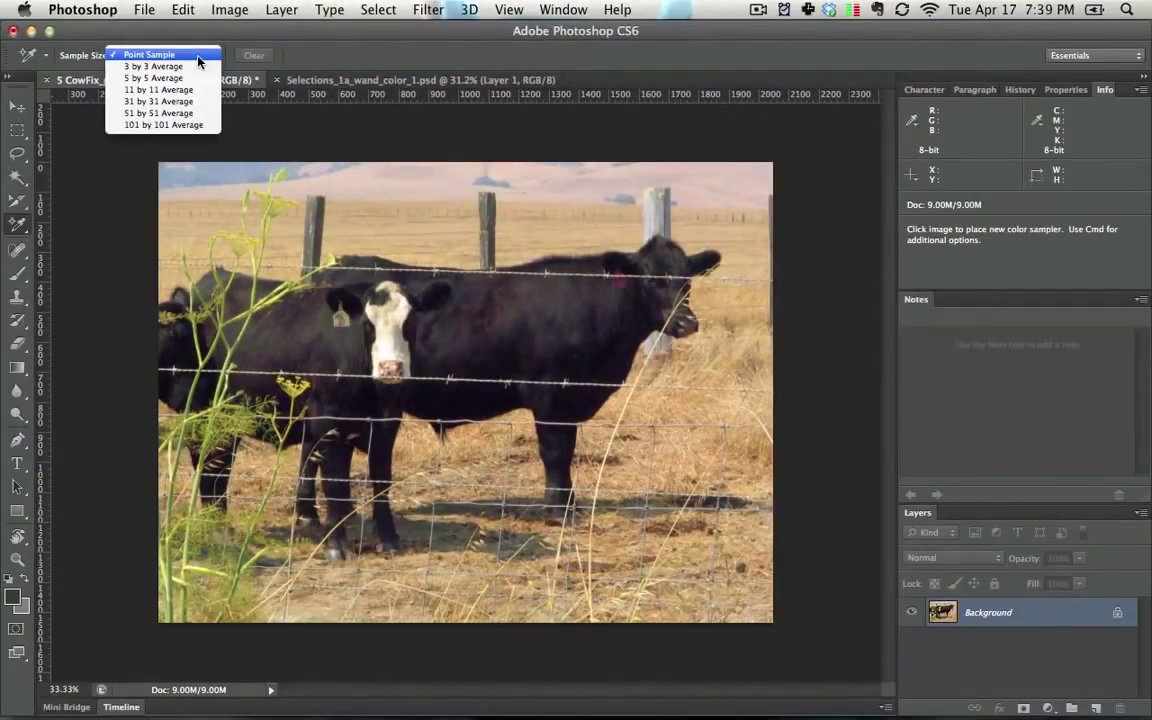
{"action": "left_click", "coordinate": [320, 58]}
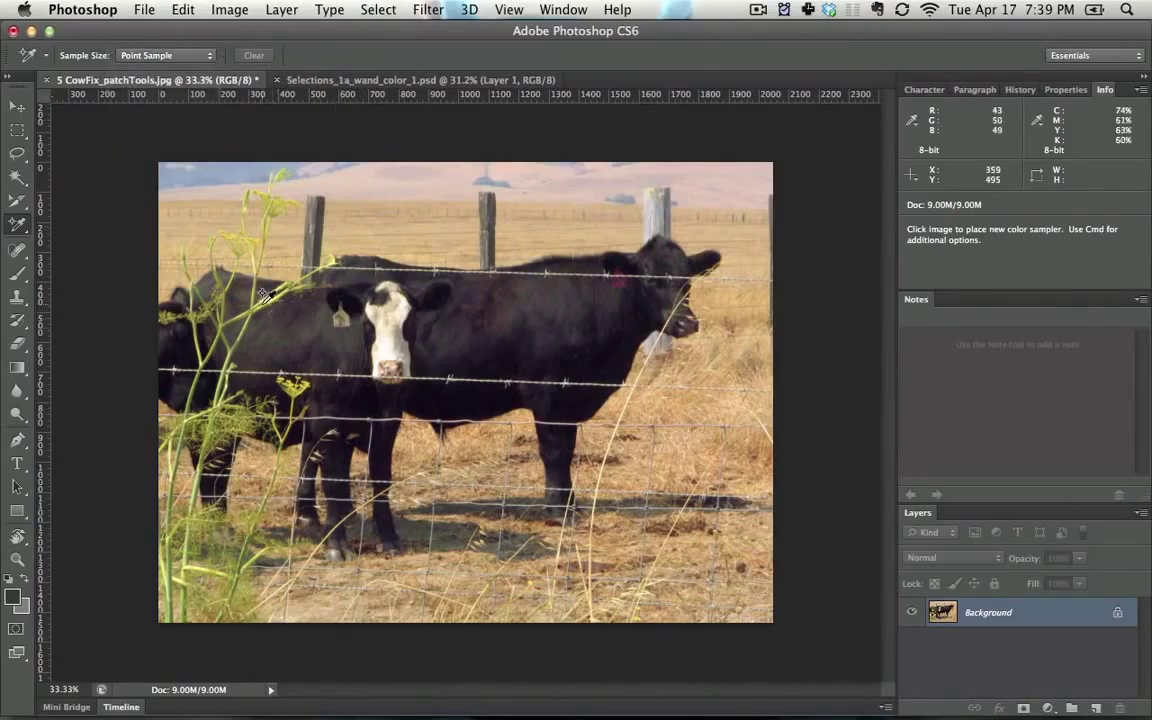
Place four new colour samplers on the front cow's body, its white face, the golden field and beside the pale fence post
{"action": "left_click", "coordinate": [254, 325]}
{"action": "left_click", "coordinate": [383, 327]}
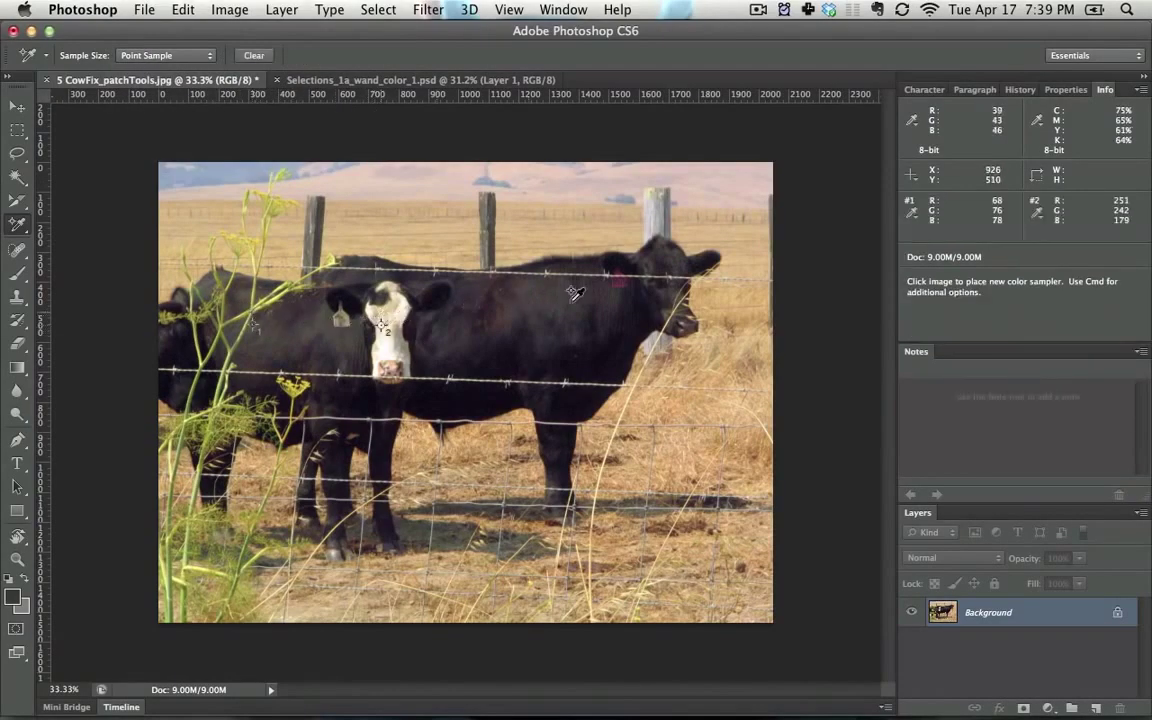
{"action": "left_click", "coordinate": [681, 194]}
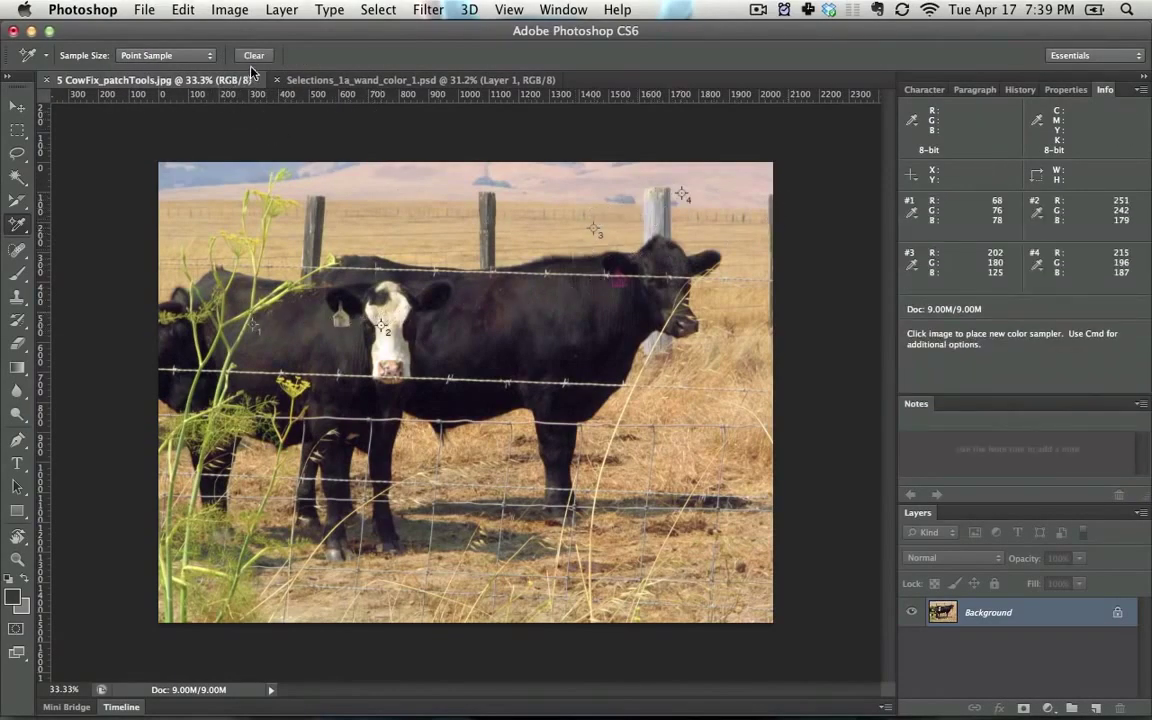
Measure the barbed wire crossing in front of the cows with a Ruler line about 1416 px long
{"action": "left_click", "coordinate": [20, 224]}
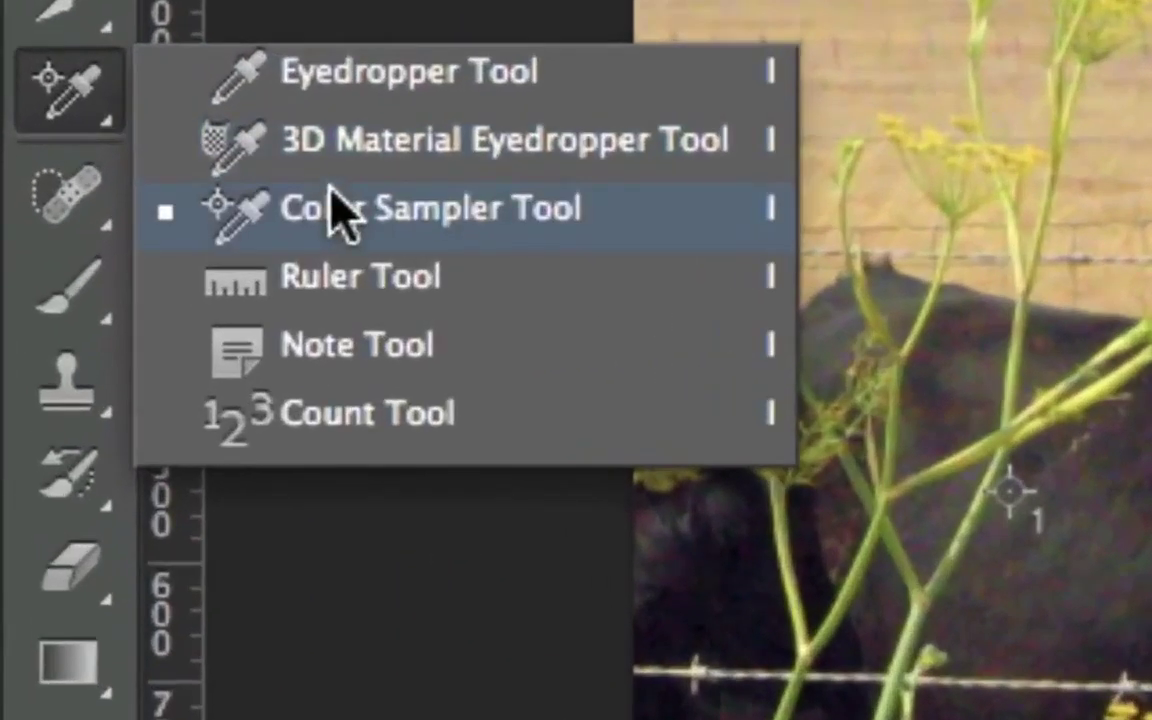
{"action": "left_click", "coordinate": [378, 295]}
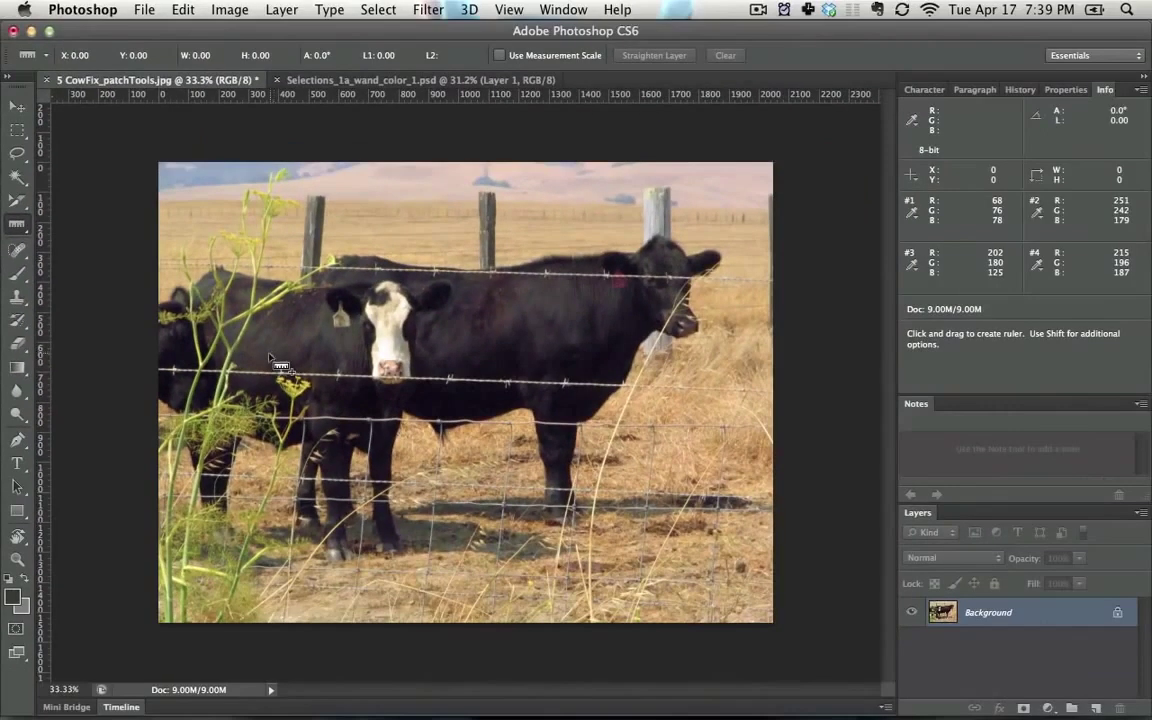
{"action": "mouse_move", "coordinate": [283, 379]}
{"action": "left_mouse_down"}
{"action": "mouse_move", "coordinate": [598, 400]}
{"action": "mouse_move", "coordinate": [687, 390]}
{"action": "left_mouse_up"}
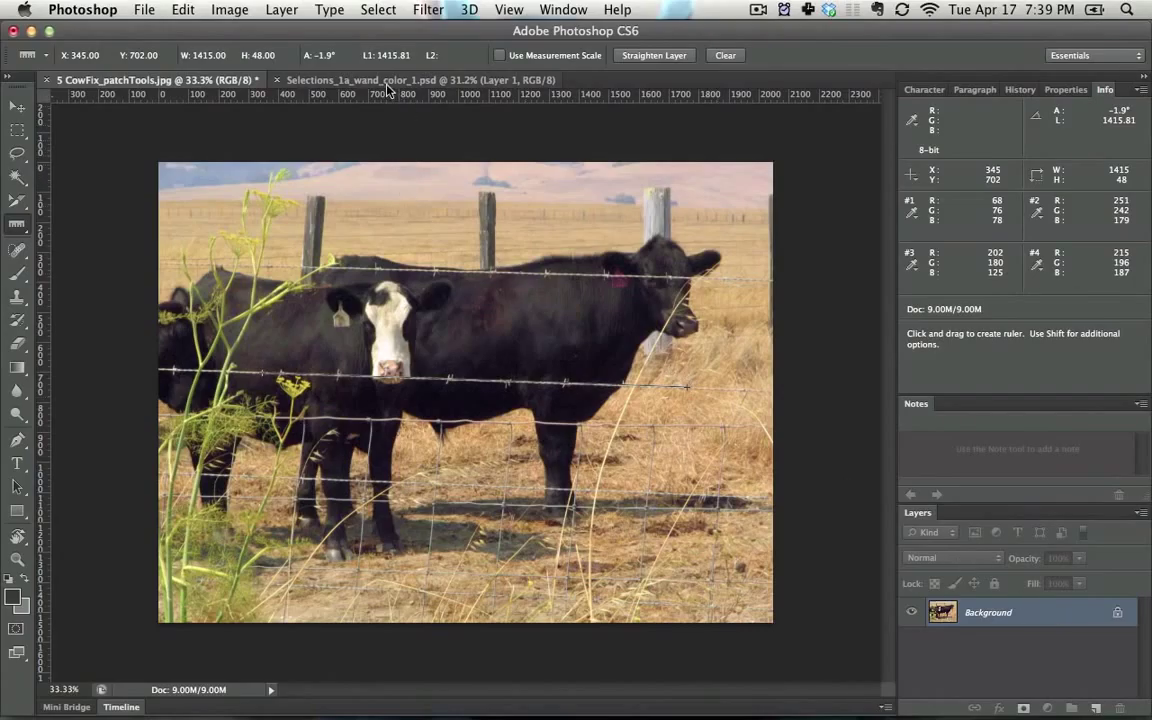
In Selections_1a_wand_color_1.psd, copy an area of about 586 by 344 px over the tank to a new layer and move it to the upper-left sky
{"action": "left_click", "coordinate": [350, 79]}
{"action": "left_click", "coordinate": [22, 136]}
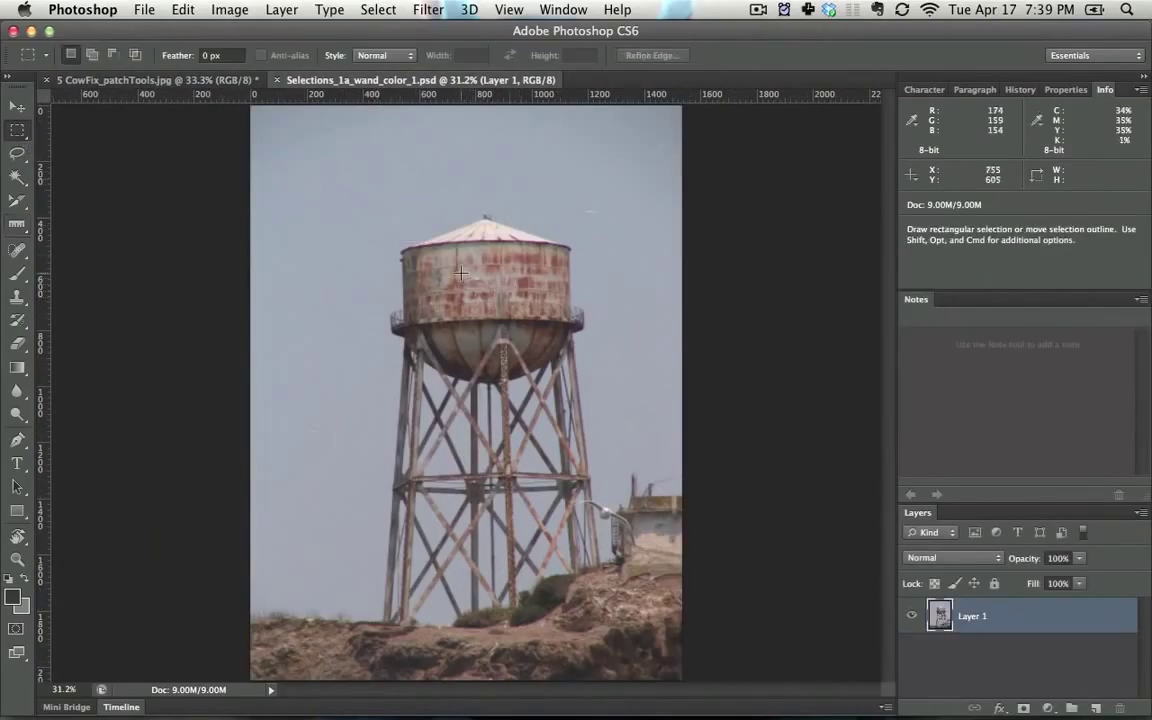
{"action": "left_click_drag", "start_coordinate": [387, 237], "coordinate": [570, 344]}
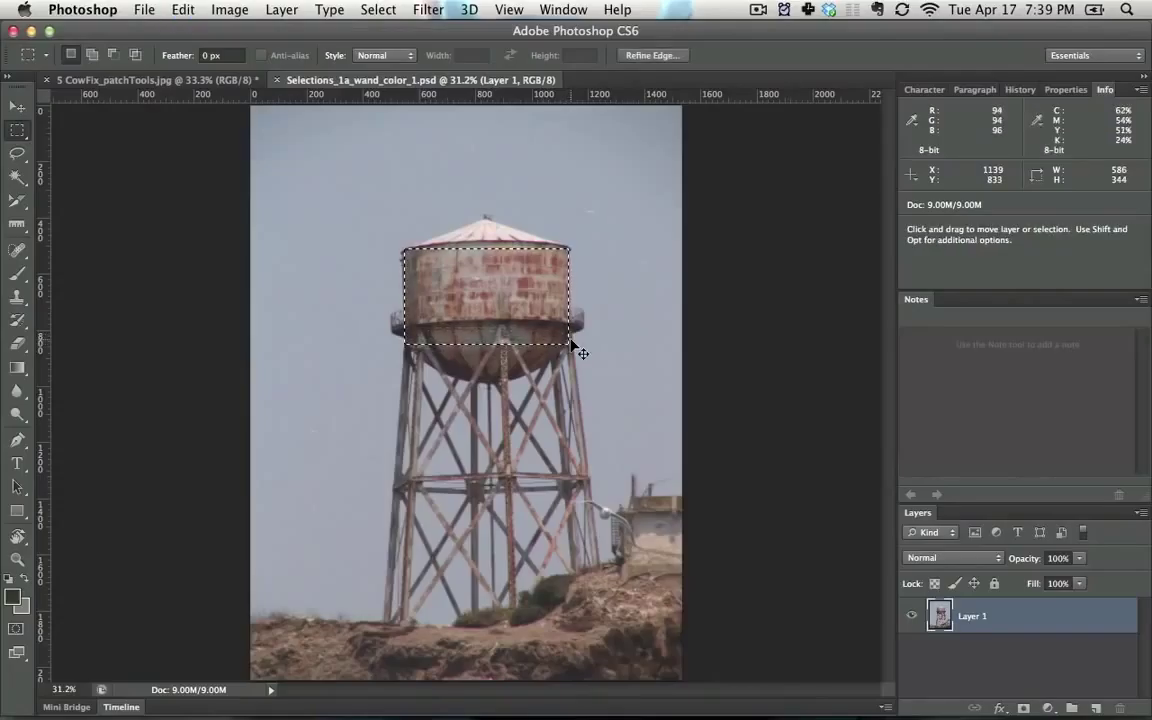
{"action": "key", "text": "super+j"}
{"action": "key", "text": "v"}
{"action": "left_click_drag", "start_coordinate": [510, 288], "coordinate": [372, 192]}
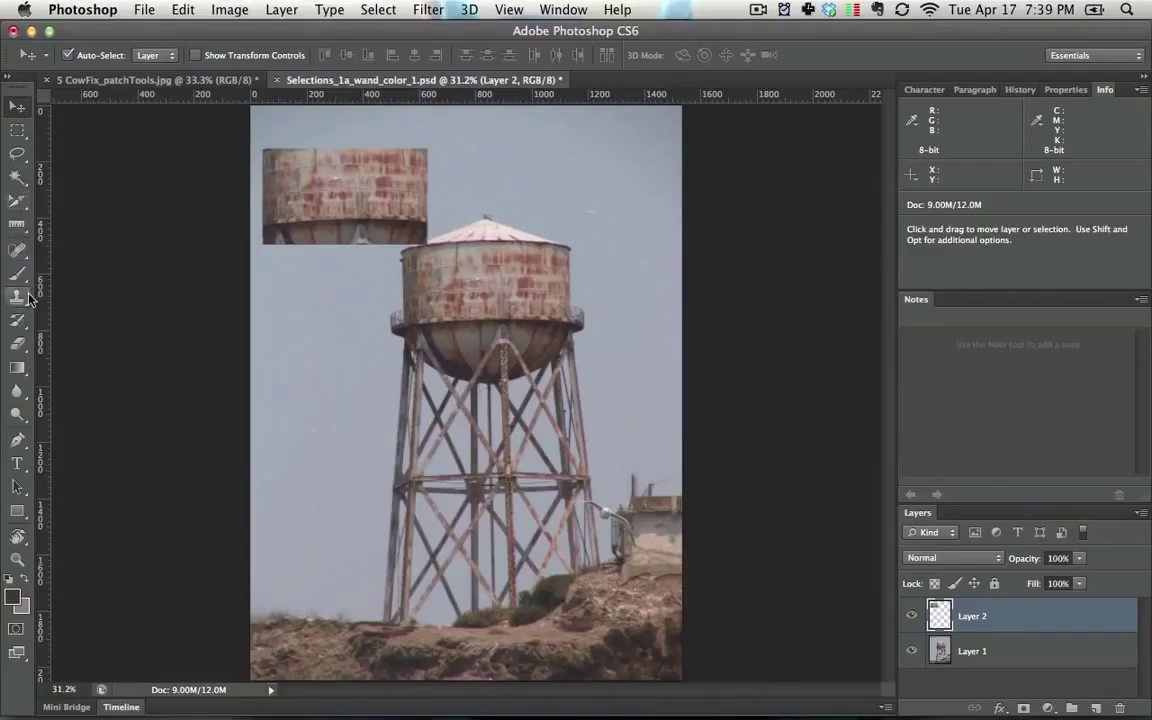
Draw a Ruler line about 534 px long along the lower rim of the copied tank piece
{"action": "left_click", "coordinate": [15, 220]}
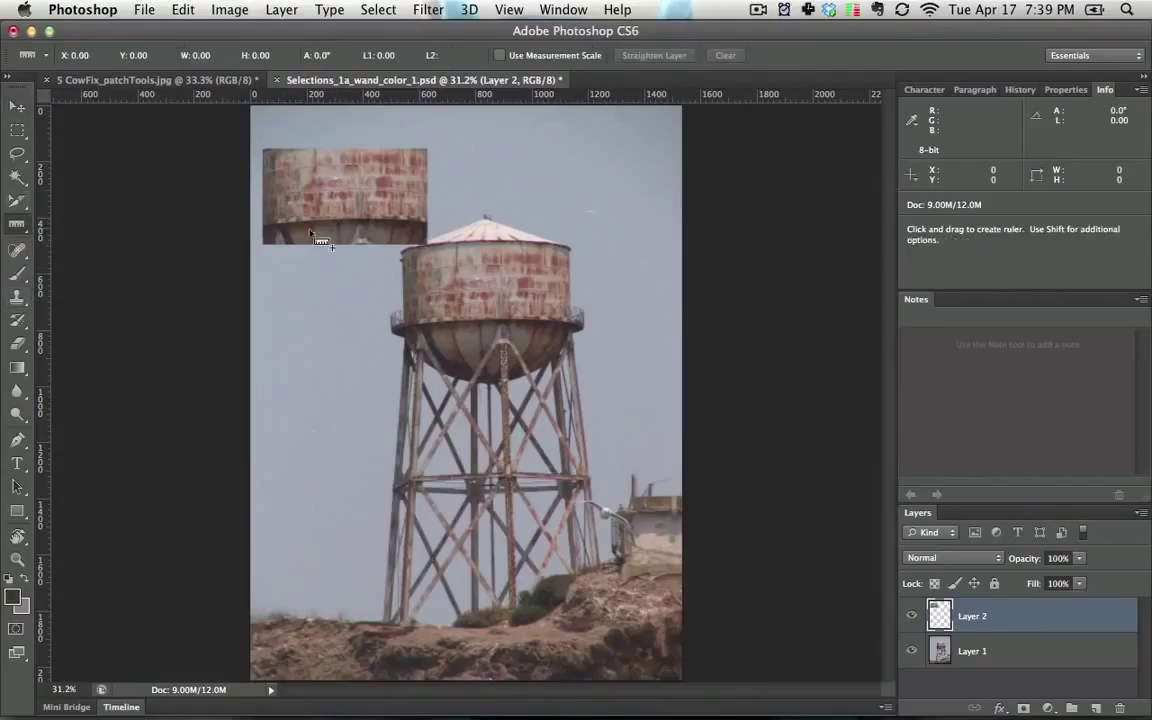
{"action": "left_click_drag", "start_coordinate": [273, 229], "coordinate": [424, 227]}
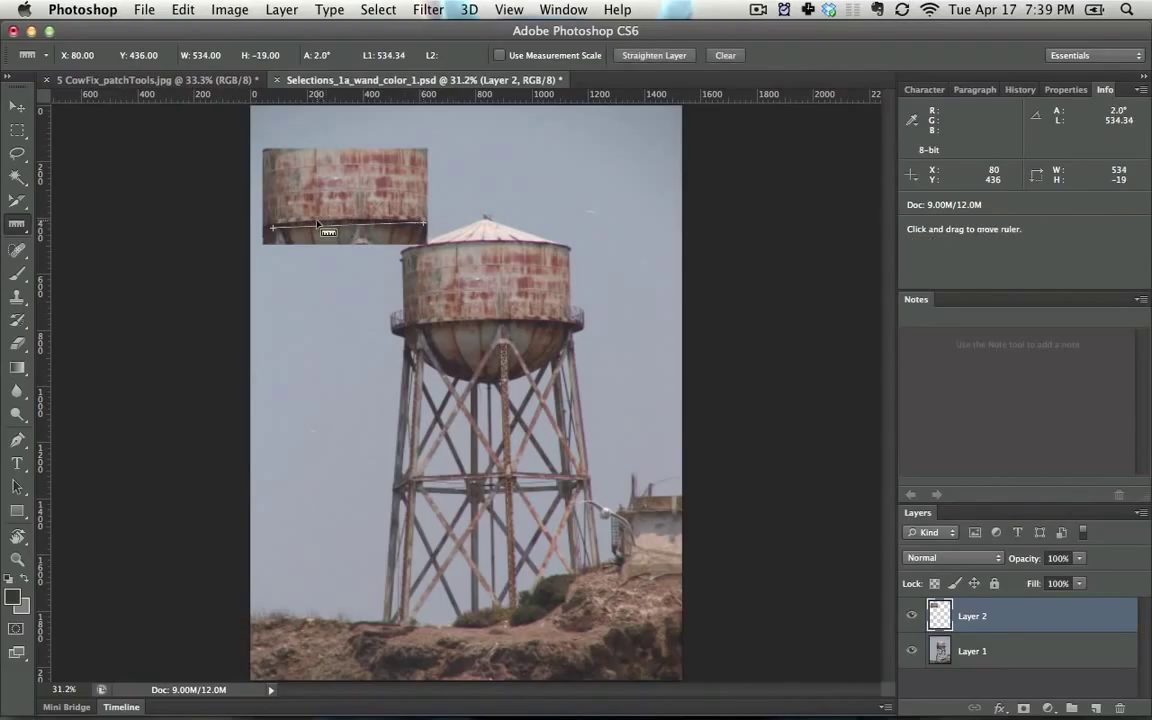
Draw a level Ruler line about 486 px long across the copied tank piece and straighten the layer to it
{"action": "left_click_drag", "start_coordinate": [280, 195], "coordinate": [419, 195]}
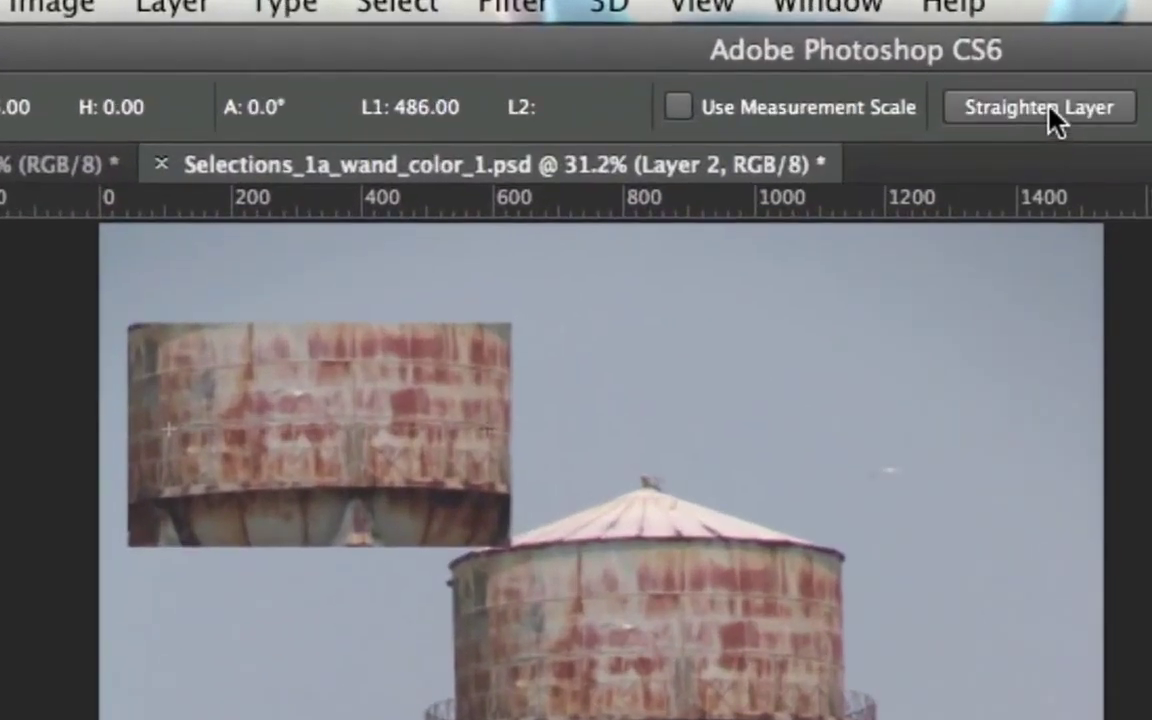
{"action": "left_click", "coordinate": [1055, 118]}
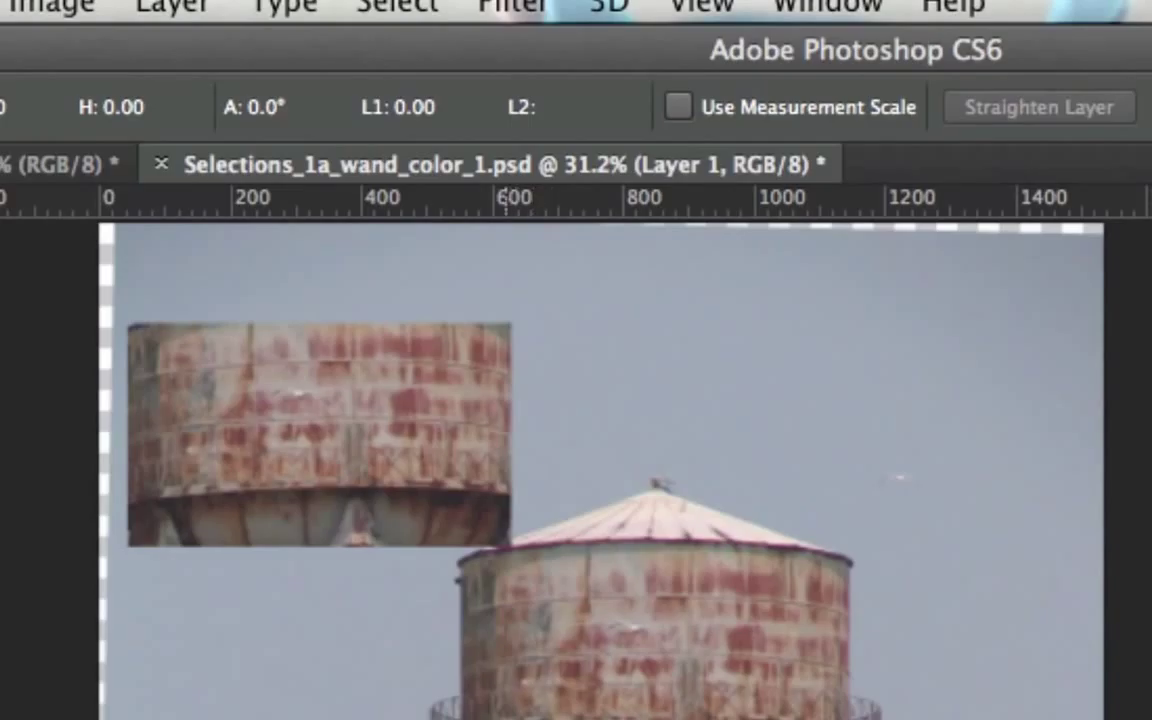
Try straightening Layer 1 to a Ruler line about 491 px long along a diagonal tower brace, and undo the rotation
{"action": "left_click_drag", "start_coordinate": [428, 470], "coordinate": [504, 354]}
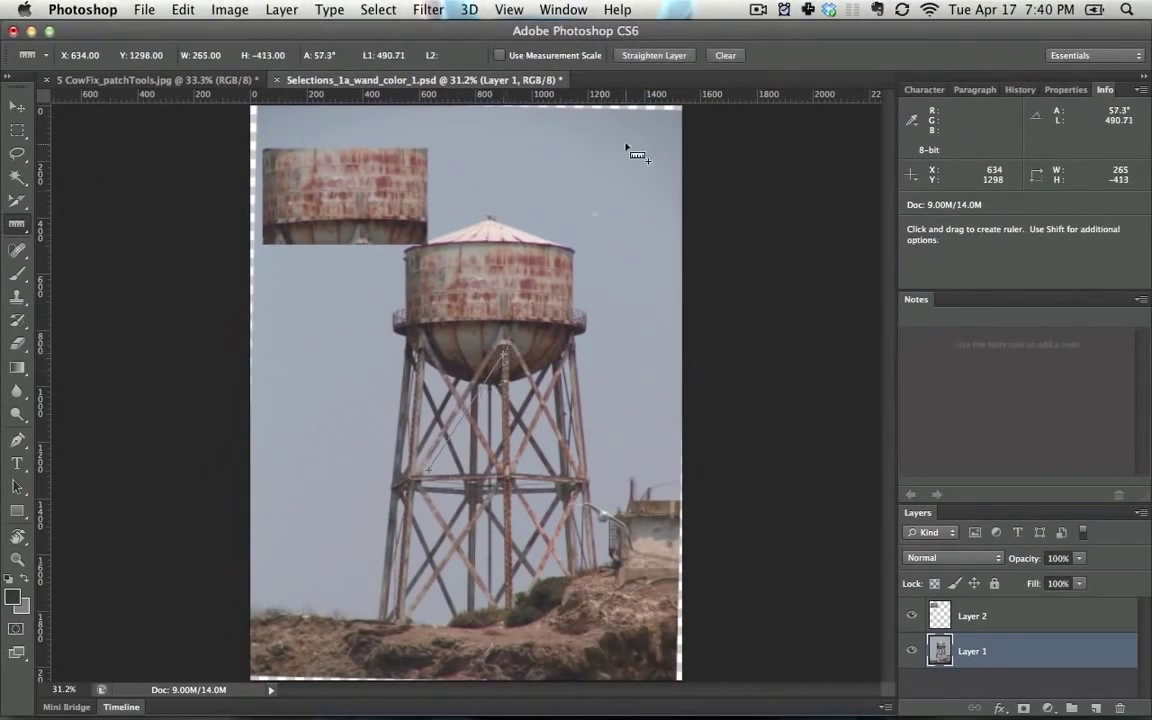
{"action": "left_click", "coordinate": [655, 52]}
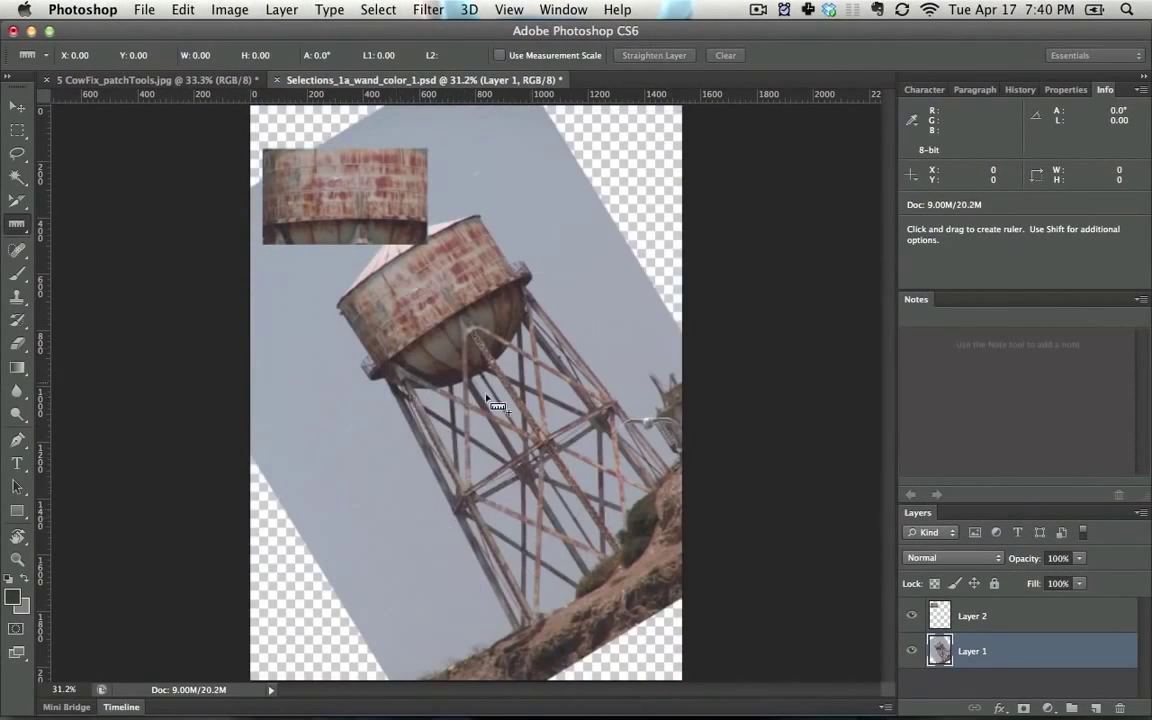
{"action": "key", "text": "ctrl+z"}
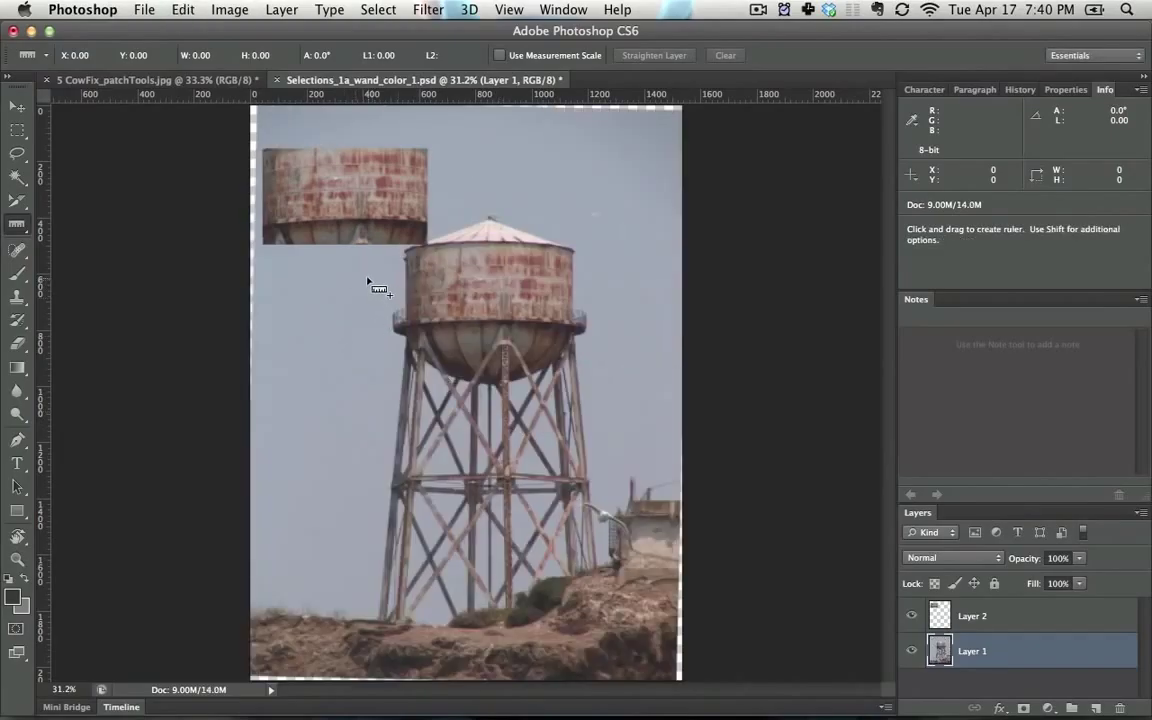
Delete the layer holding the copied tank piece
{"action": "key", "text": "v"}
{"action": "left_click_drag", "start_coordinate": [358, 240], "coordinate": [375, 221]}
{"action": "key", "text": "Delete"}
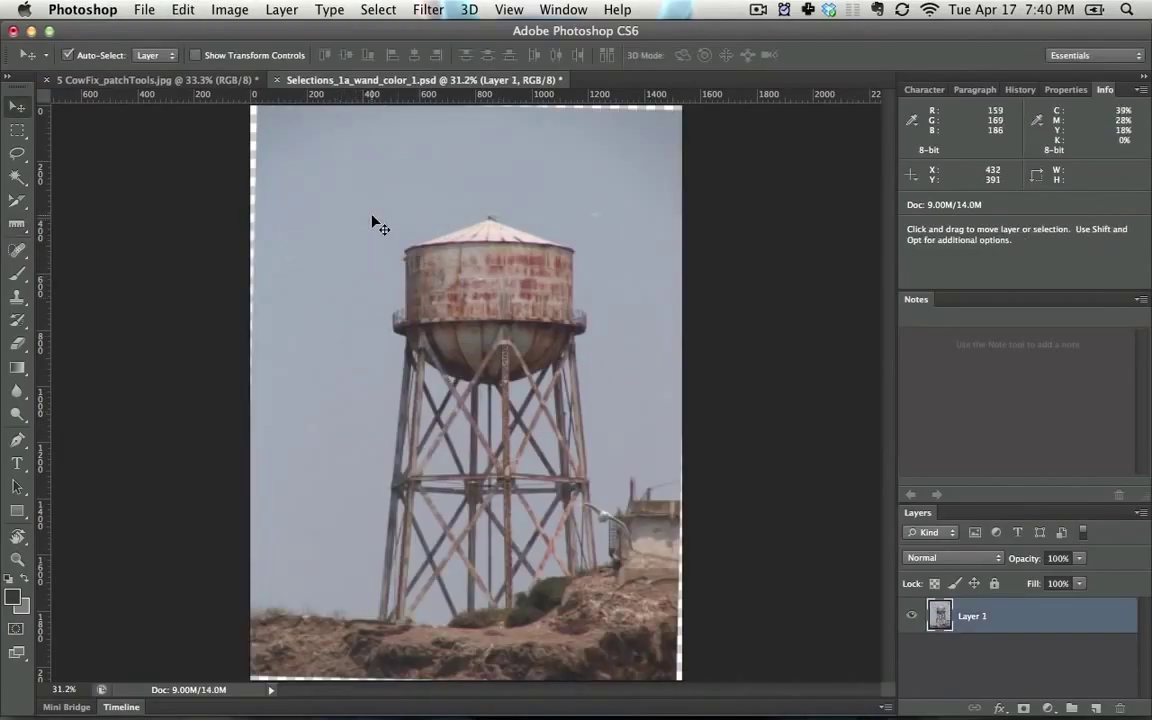
In 5 CowFix_patchTools.jpg, place a note reading "Cow's head" beside the front cow's face and one reading "Cow's nose" at the other cow's nose
{"action": "left_click", "coordinate": [17, 270]}
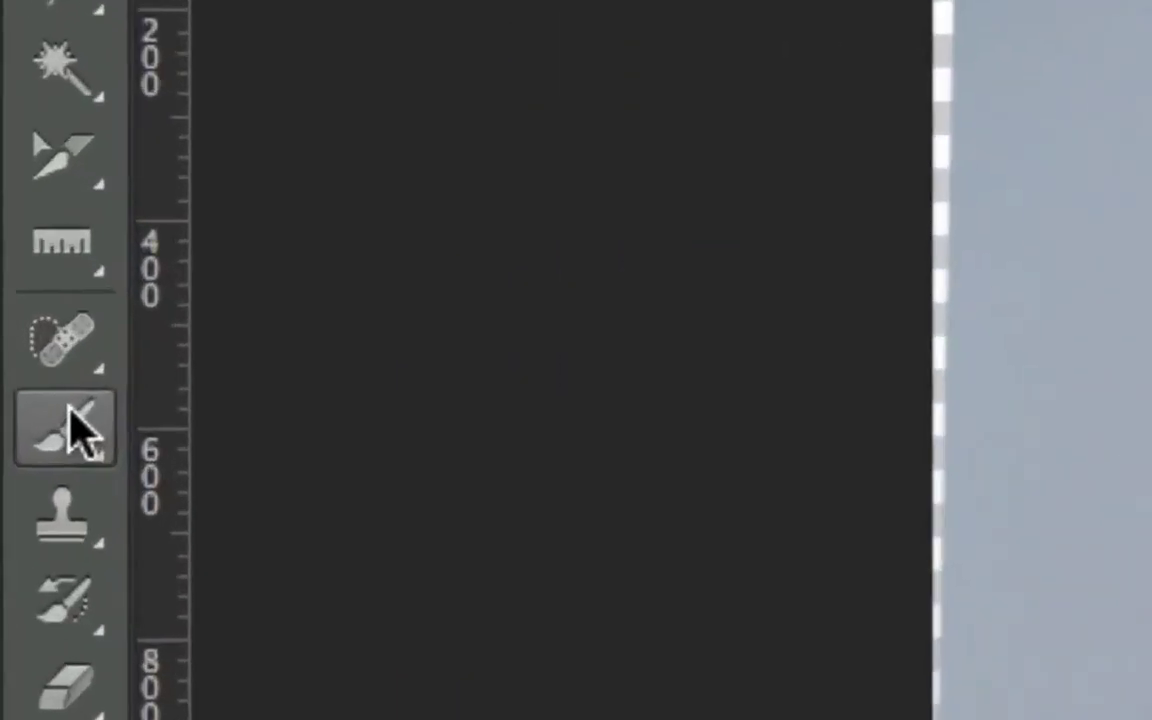
{"action": "left_click_drag", "start_coordinate": [96, 252], "coordinate": [424, 501]}
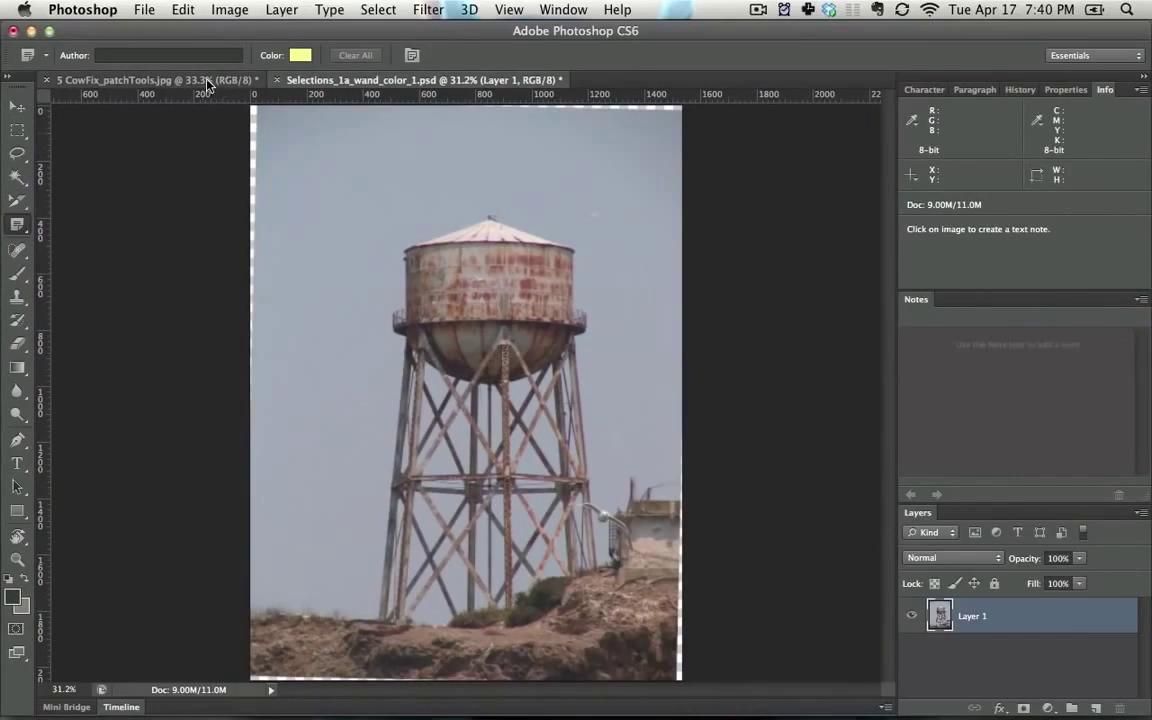
{"action": "left_click", "coordinate": [207, 82]}
{"action": "left_click", "coordinate": [350, 330]}
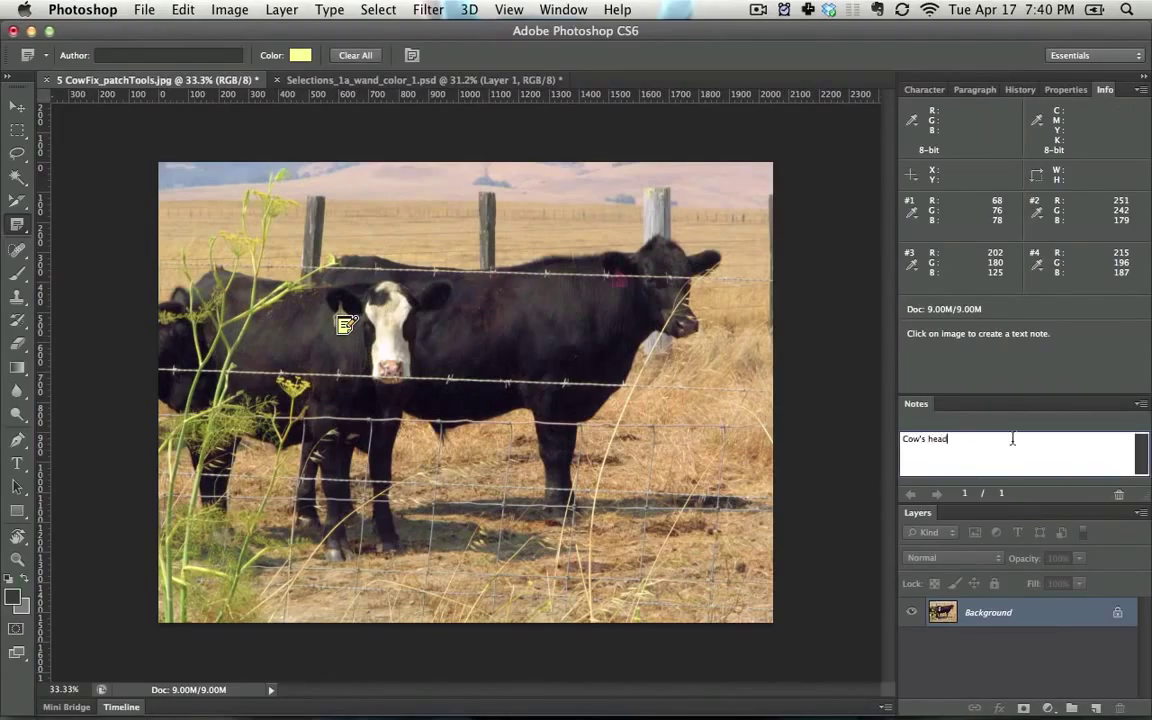
{"action": "left_click", "coordinate": [694, 325]}
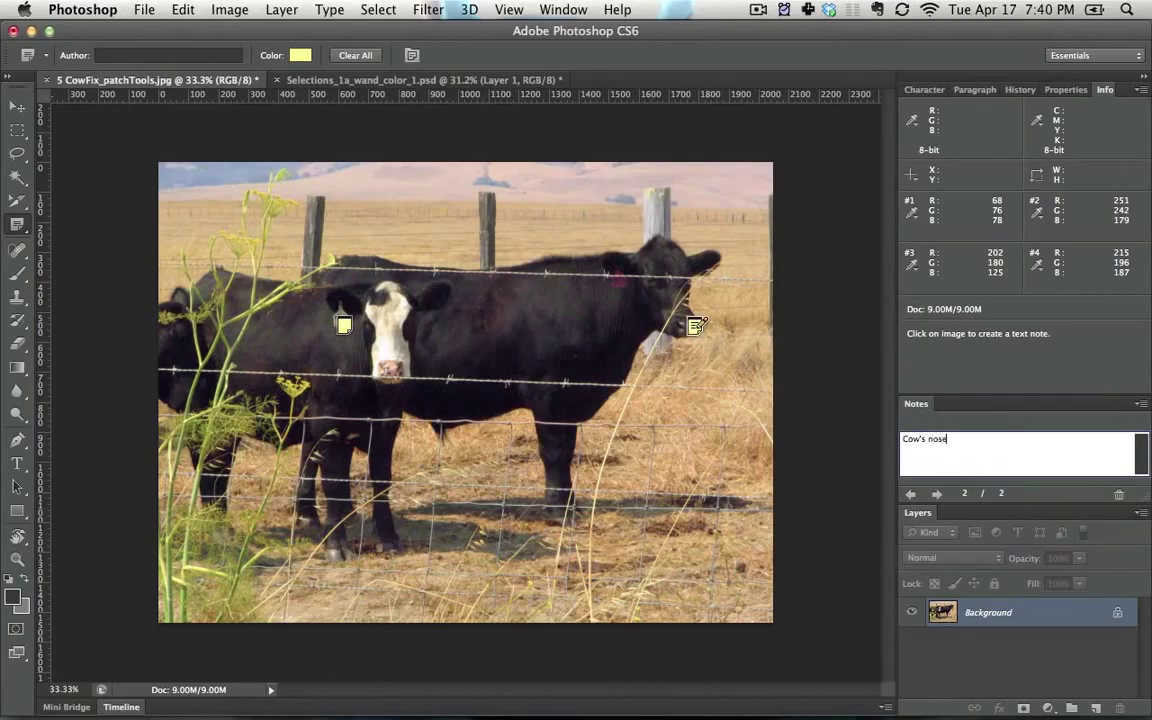
Page through the notes, toggle the display of extras off and on, and check the options available for notes
{"action": "left_click", "coordinate": [936, 494]}
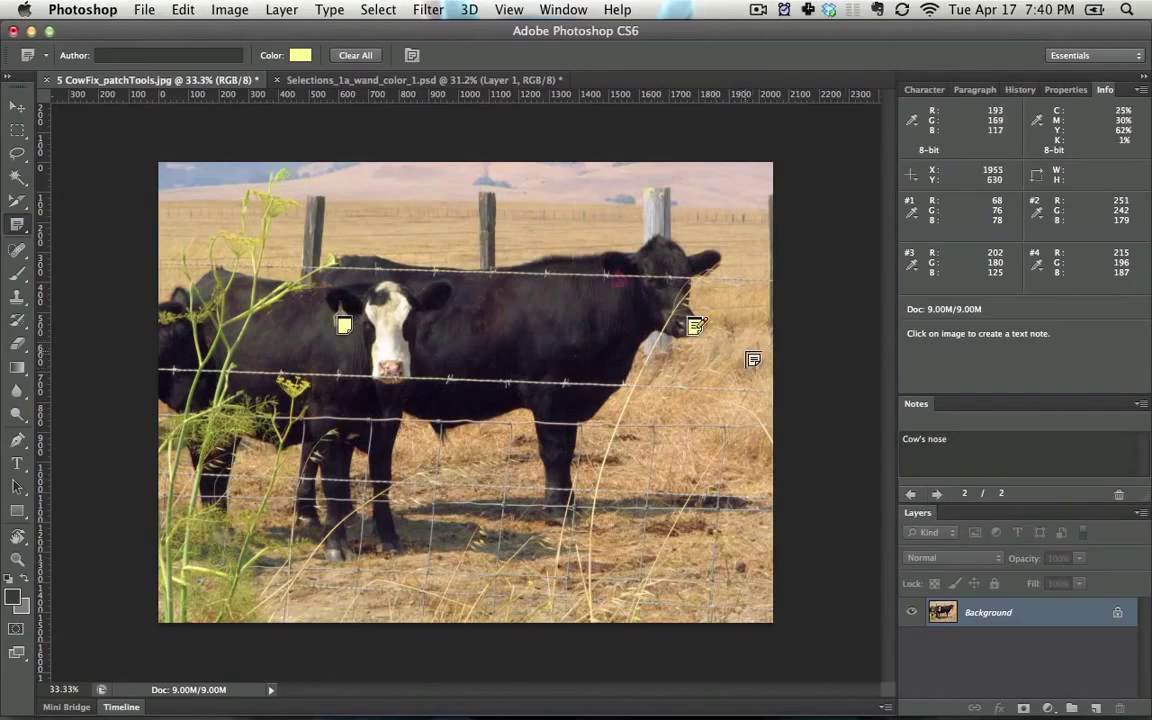
{"action": "key", "text": "super+h"}
{"action": "key", "text": "super+h"}
{"action": "left_click", "coordinate": [1141, 405]}
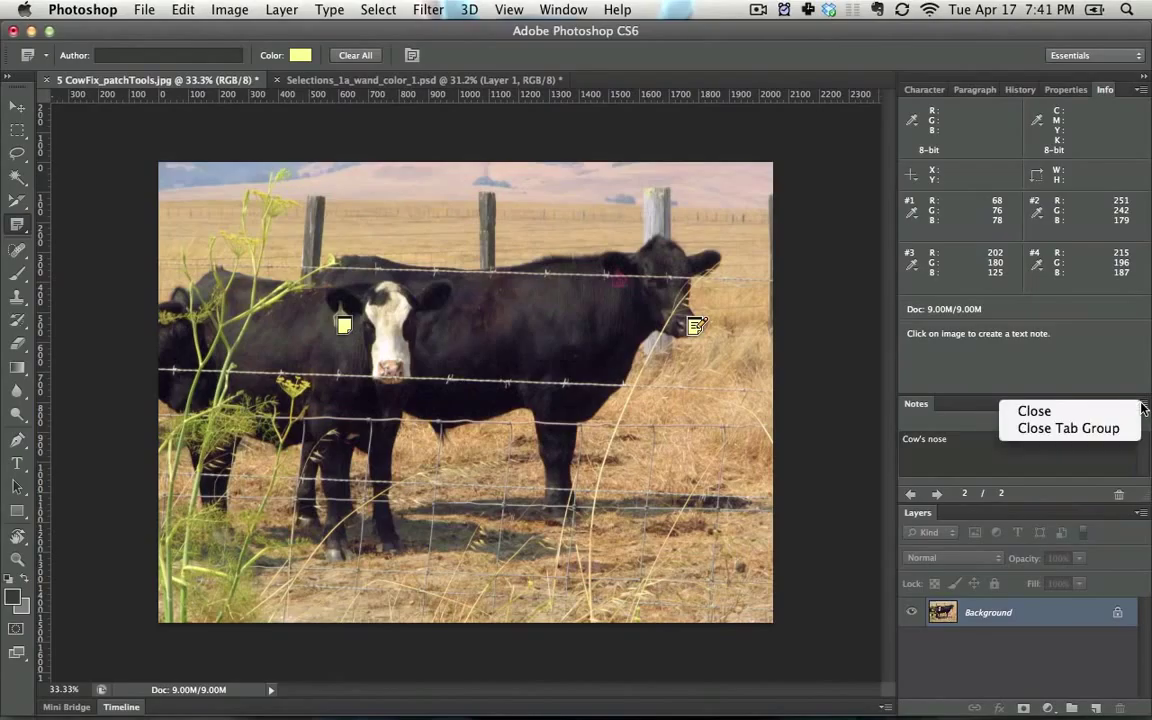
{"action": "left_click", "coordinate": [1145, 409]}
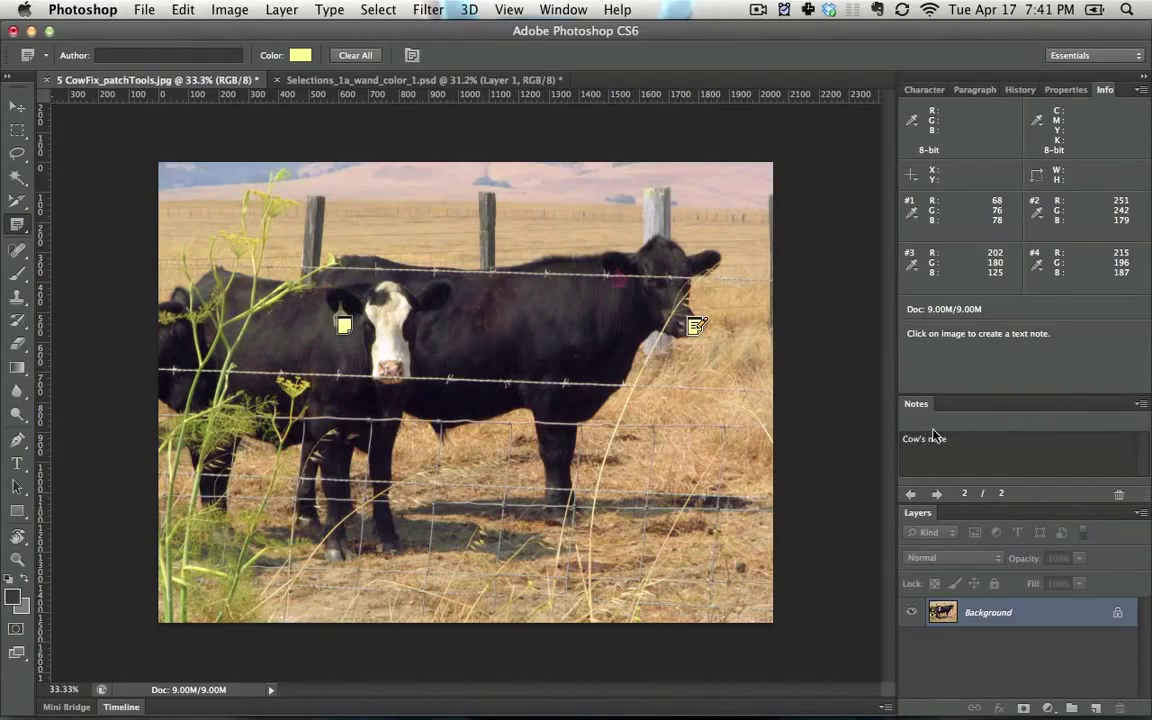
Delete the "Cow's nose" note
{"action": "left_click", "coordinate": [1118, 496]}
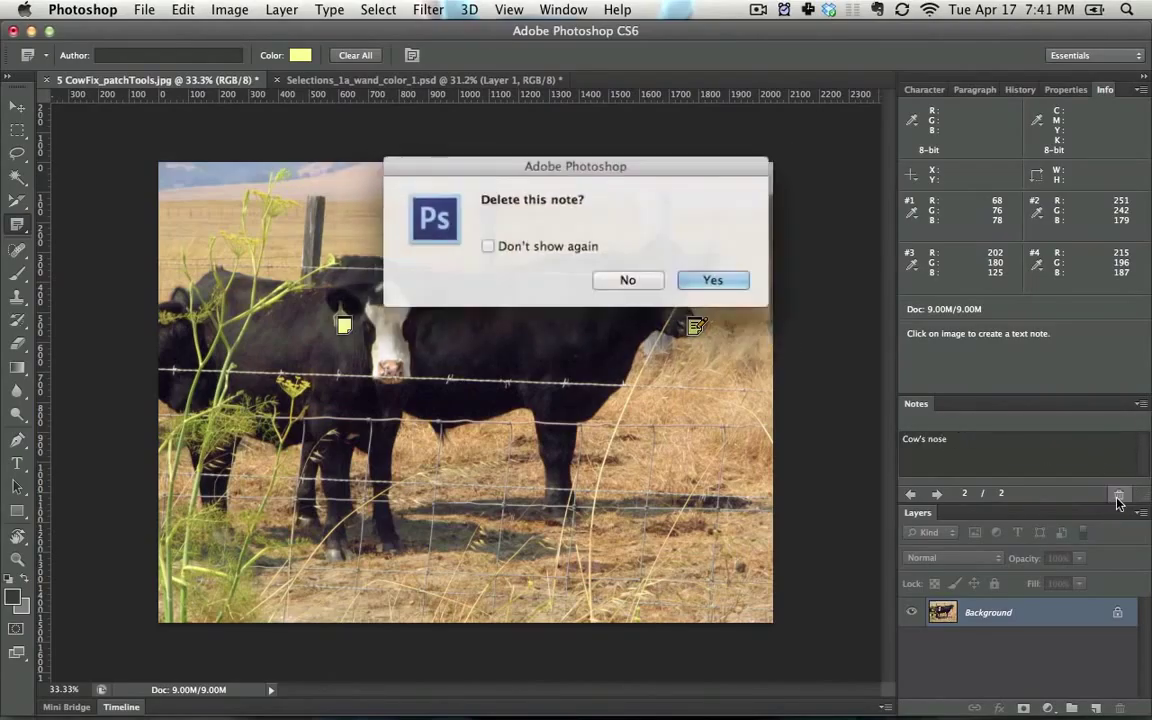
{"action": "left_click", "coordinate": [704, 284]}
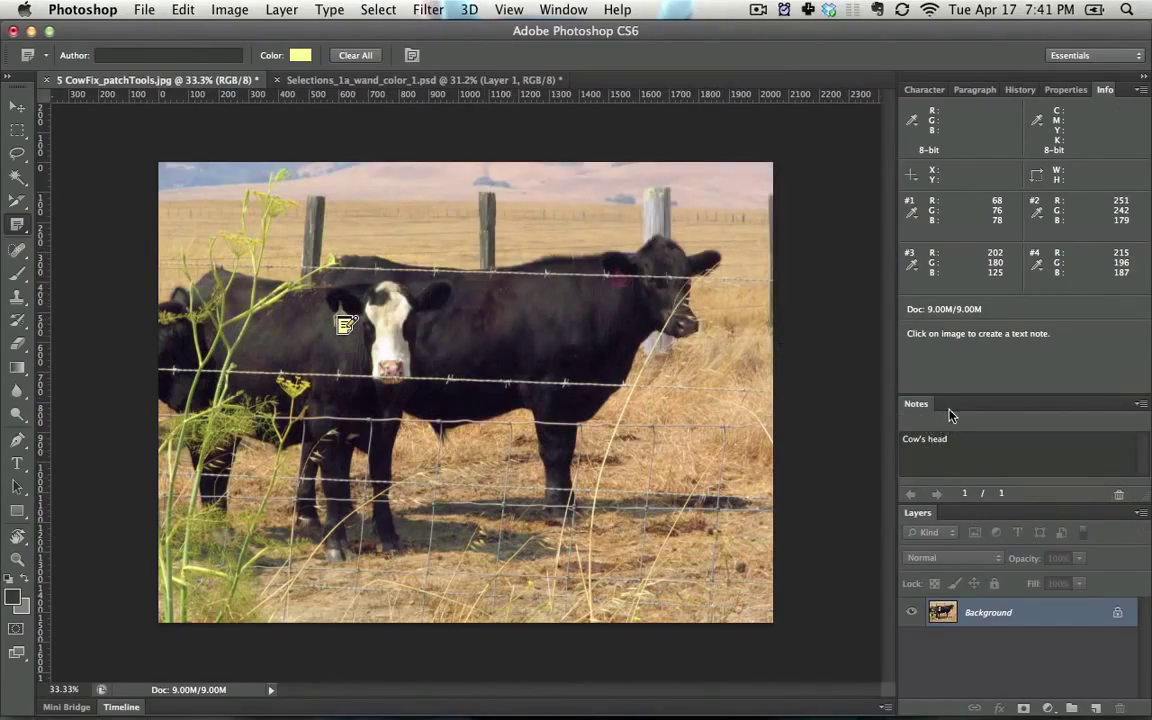
Place twelve count markers with the Count tool on the cows' heads, ears, legs and bodies
{"action": "left_click", "coordinate": [17, 225]}
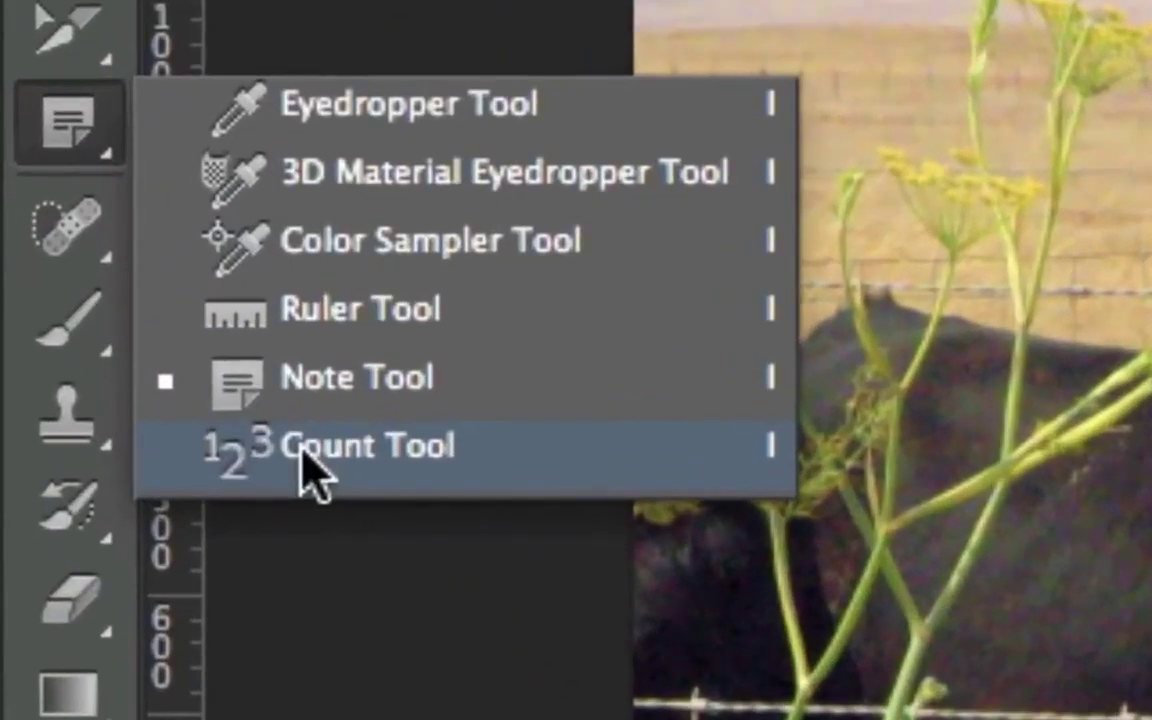
{"action": "left_click", "coordinate": [72, 289]}
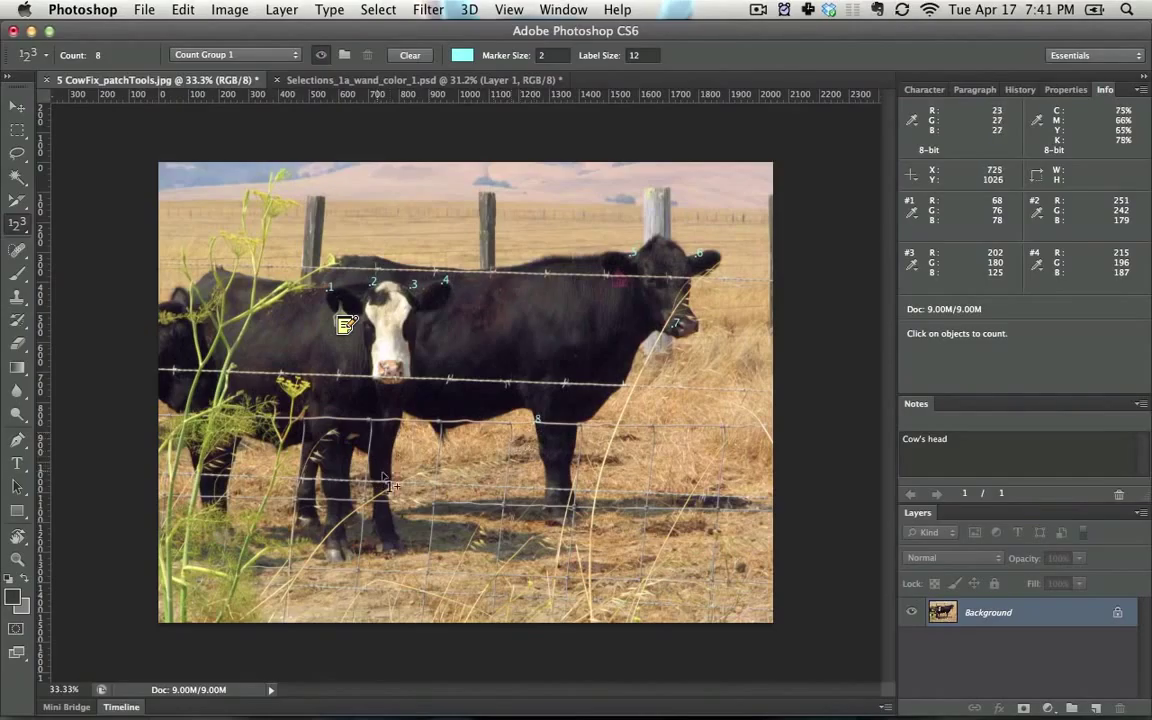
{"action": "left_click", "coordinate": [303, 507]}
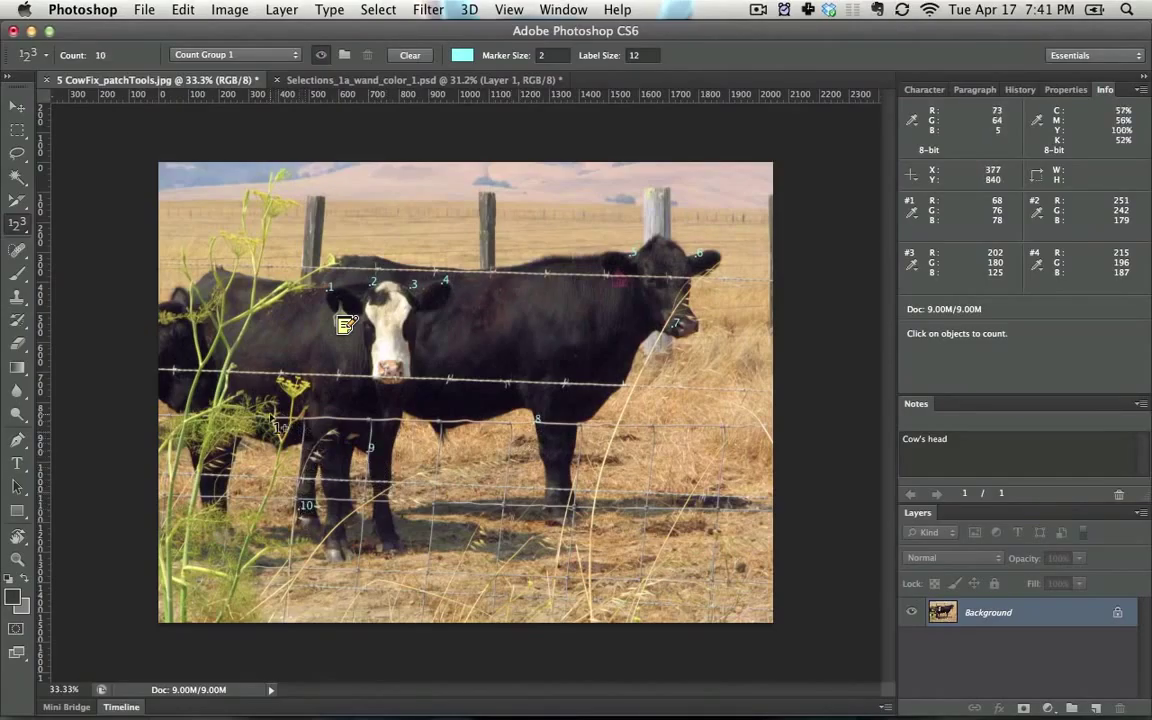
{"action": "left_click", "coordinate": [203, 320]}
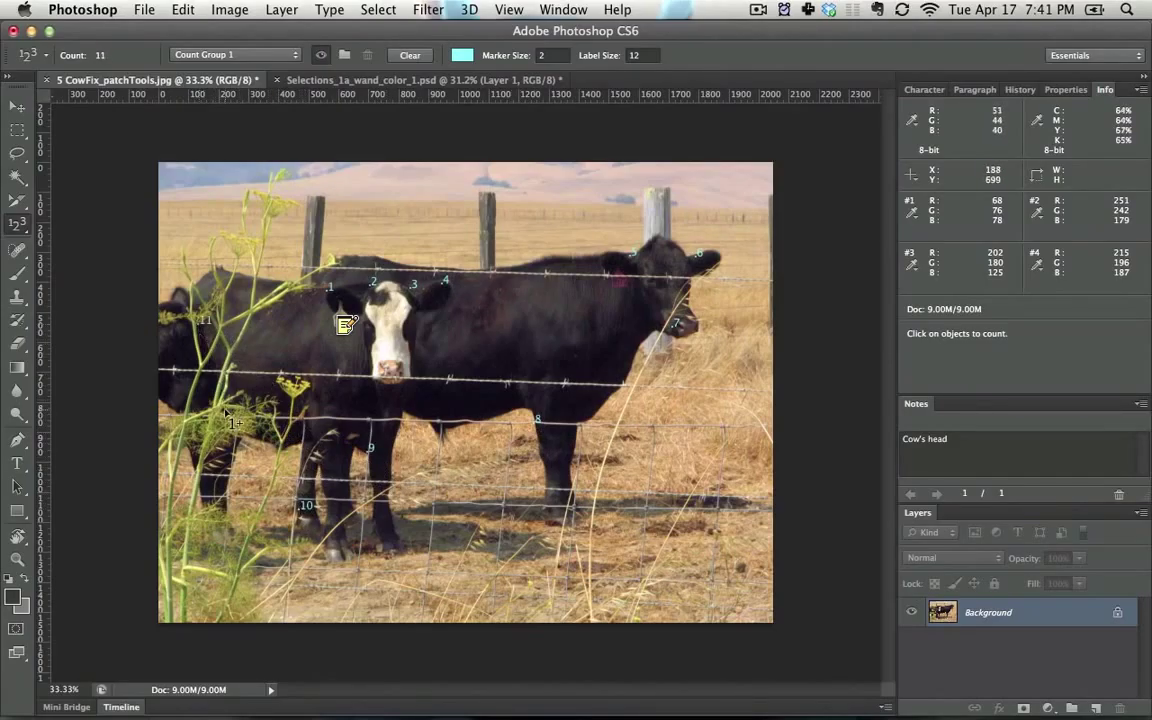
{"action": "left_click", "coordinate": [615, 396]}
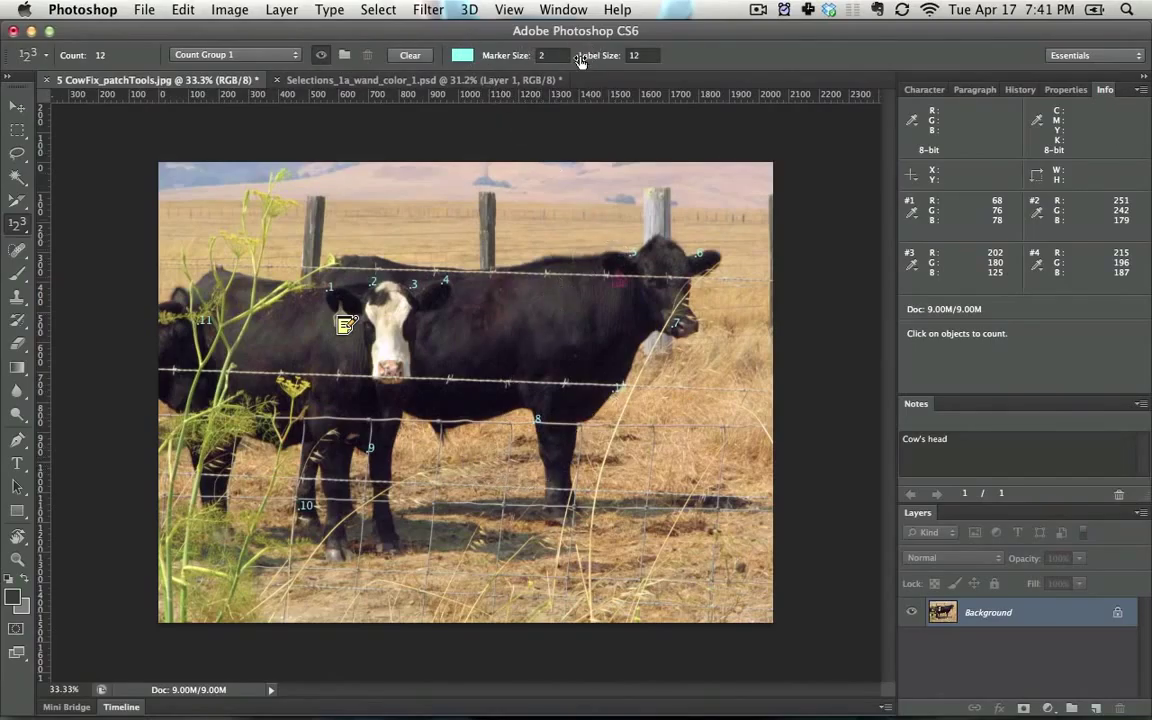
Check the count group choices and hide the note and count markers on the photo
{"action": "left_click", "coordinate": [297, 56]}
{"action": "left_click", "coordinate": [283, 56]}
{"action": "key", "text": "super+h"}
{"action": "key", "text": "super+h"}
{"action": "key", "text": "super+h"}
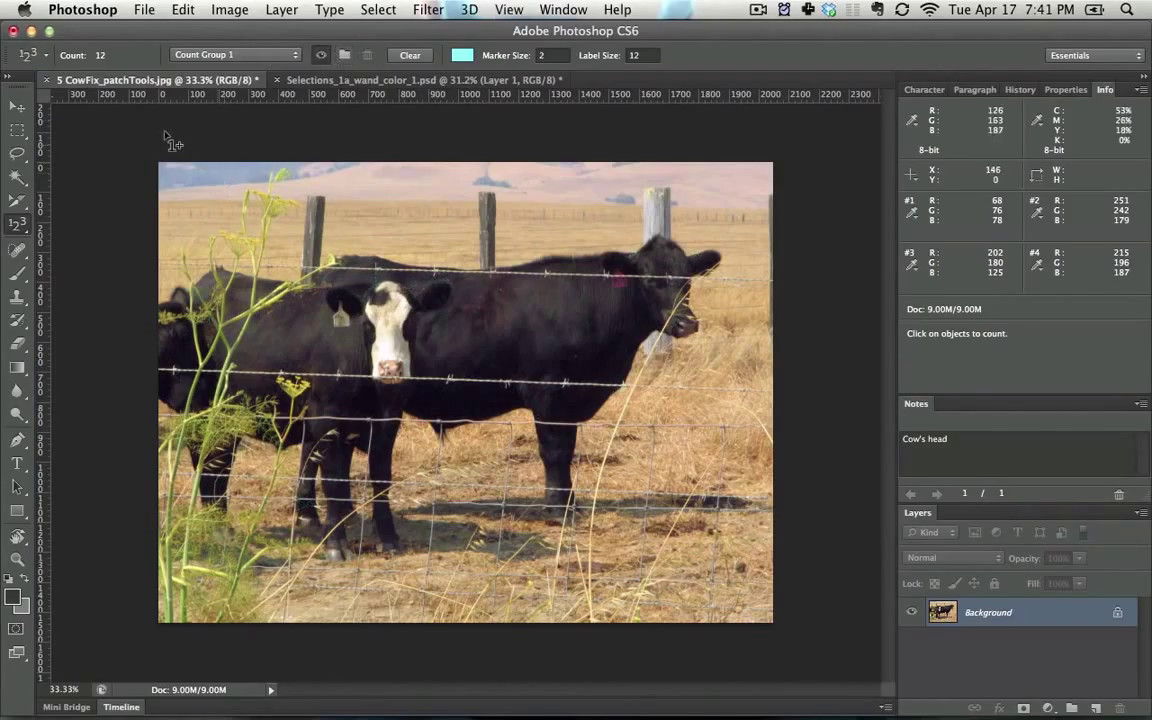
{"action": "left_click", "coordinate": [21, 228]}
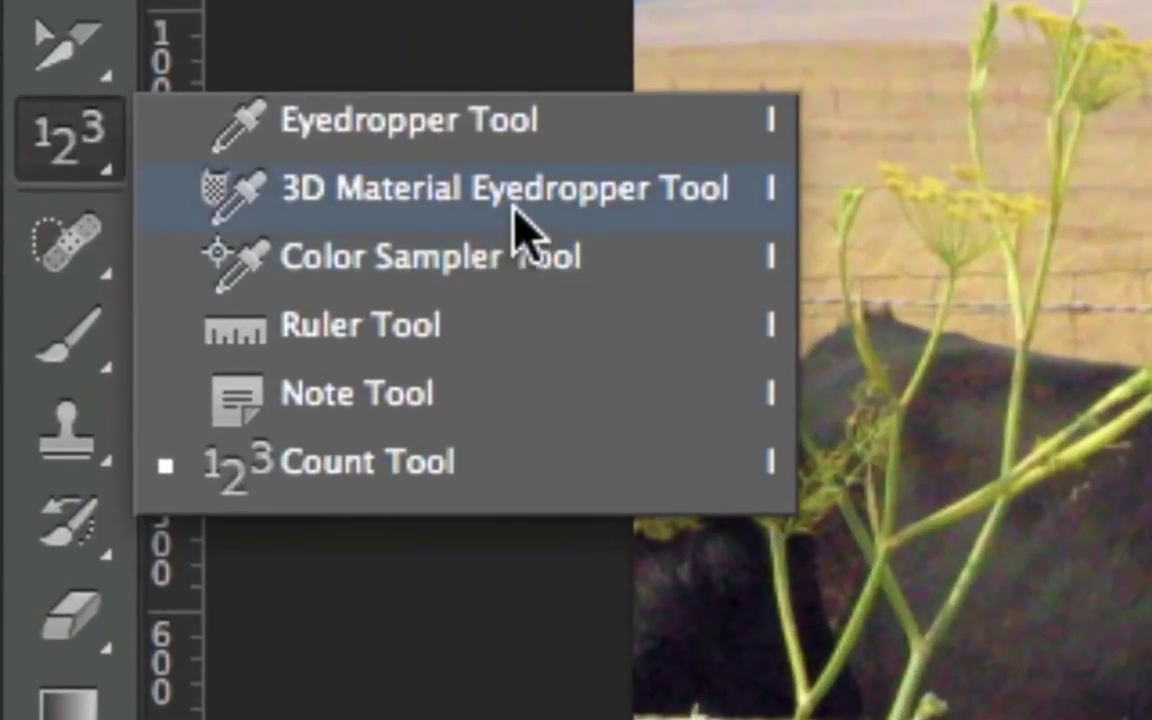
{"action": "left_click", "coordinate": [30, 146]}
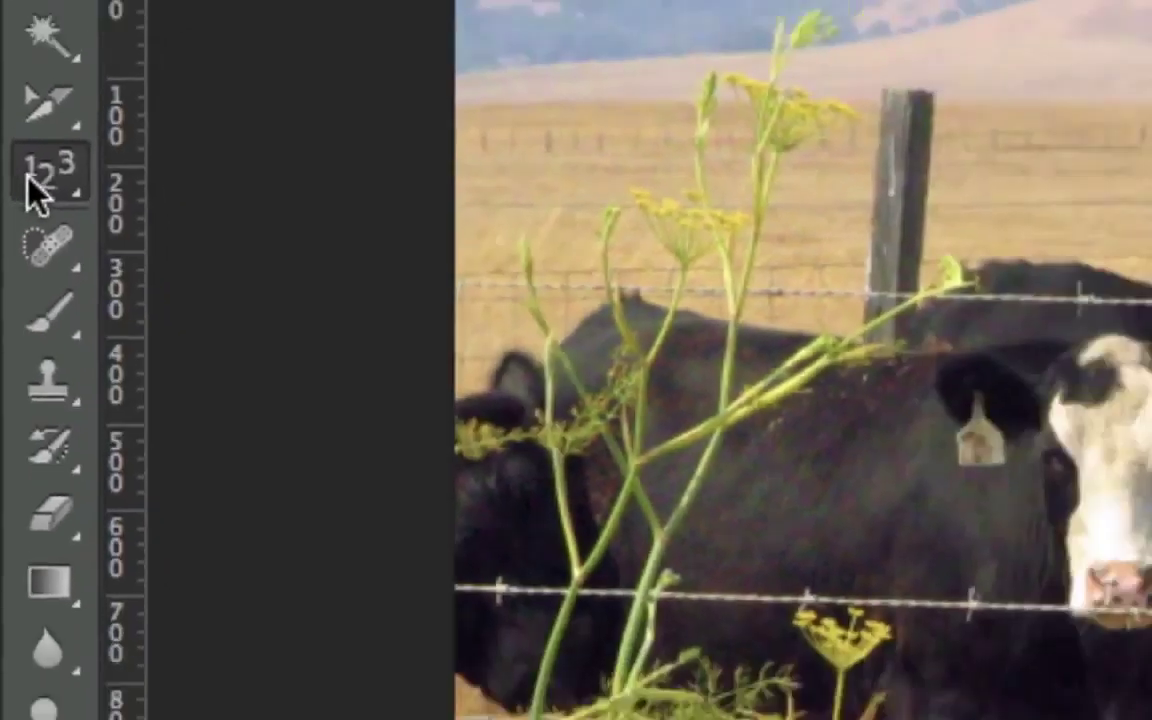
Add the Adobe Caslon Pro Bold text "TEXT" beside the front cow's ear tag and scale it up to about 1183%
{"action": "key", "text": "t"}
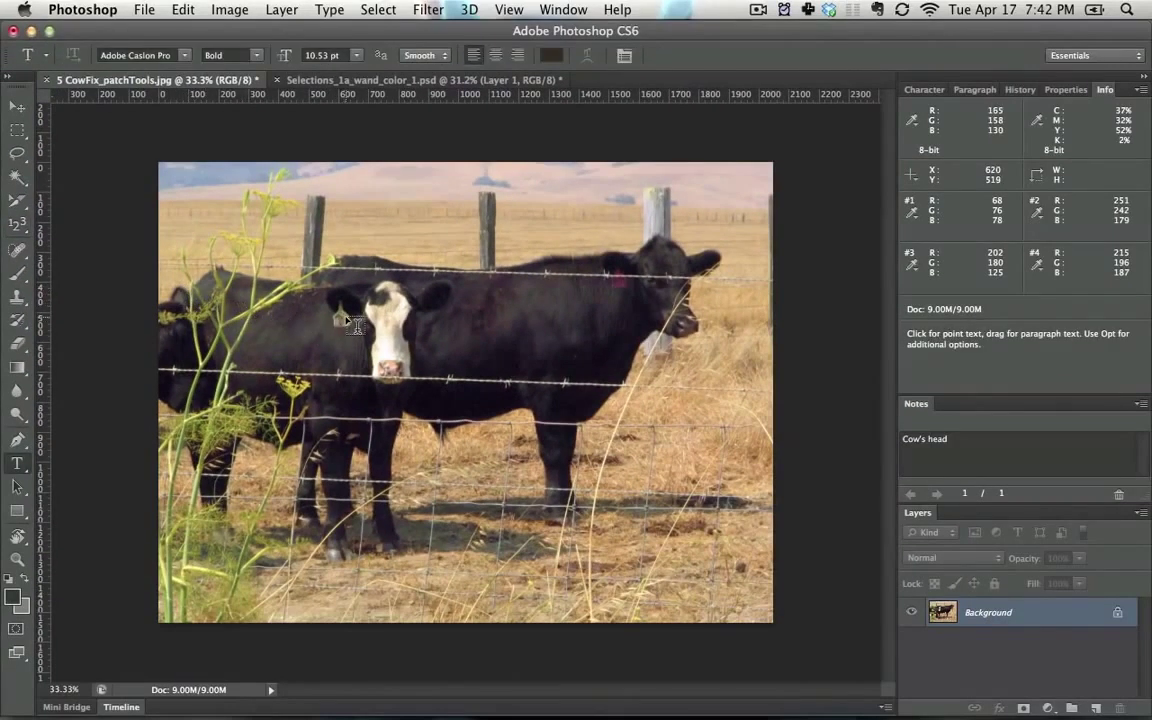
{"action": "left_click", "coordinate": [345, 318]}
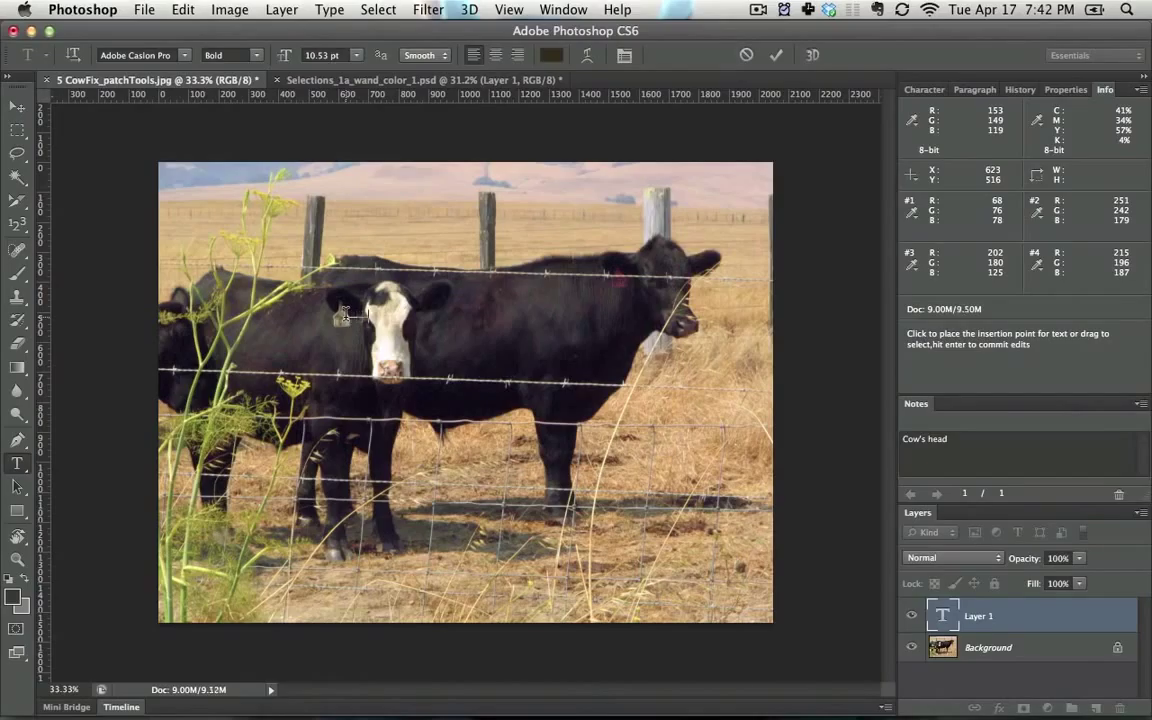
{"action": "key", "text": "ctrl+Return"}
{"action": "key", "text": "ctrl+t"}
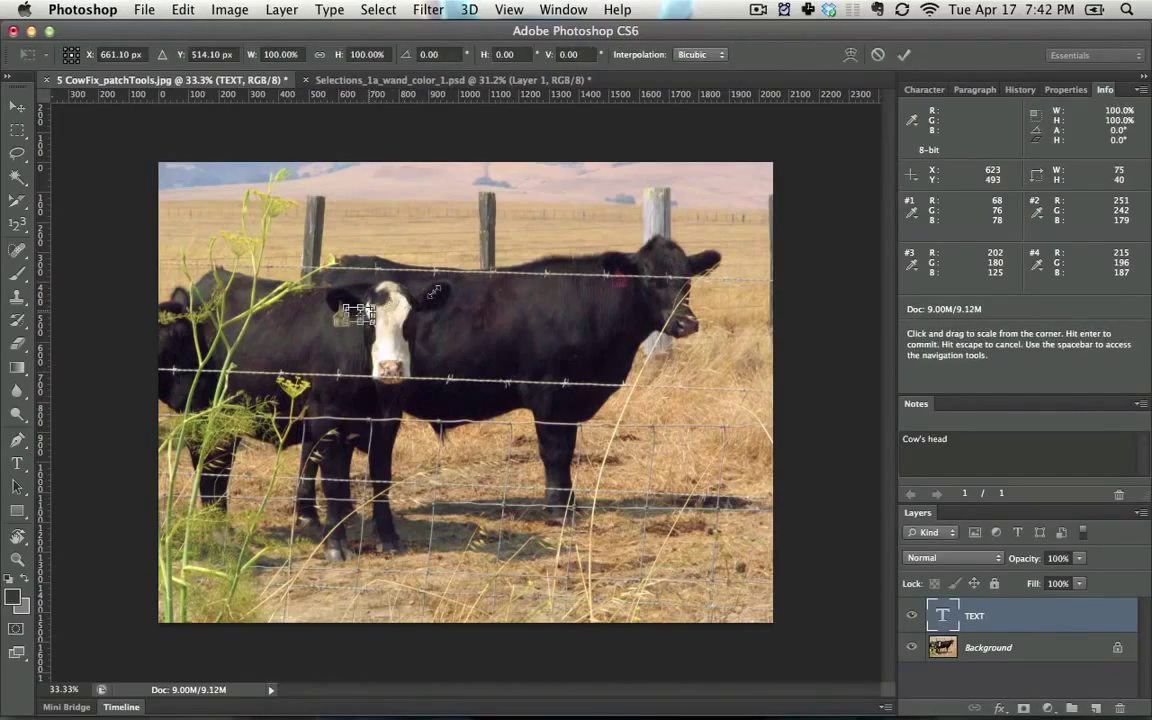
{"action": "left_click_drag", "start_coordinate": [373, 307], "coordinate": [641, 232]}
{"action": "key", "text": "Return"}
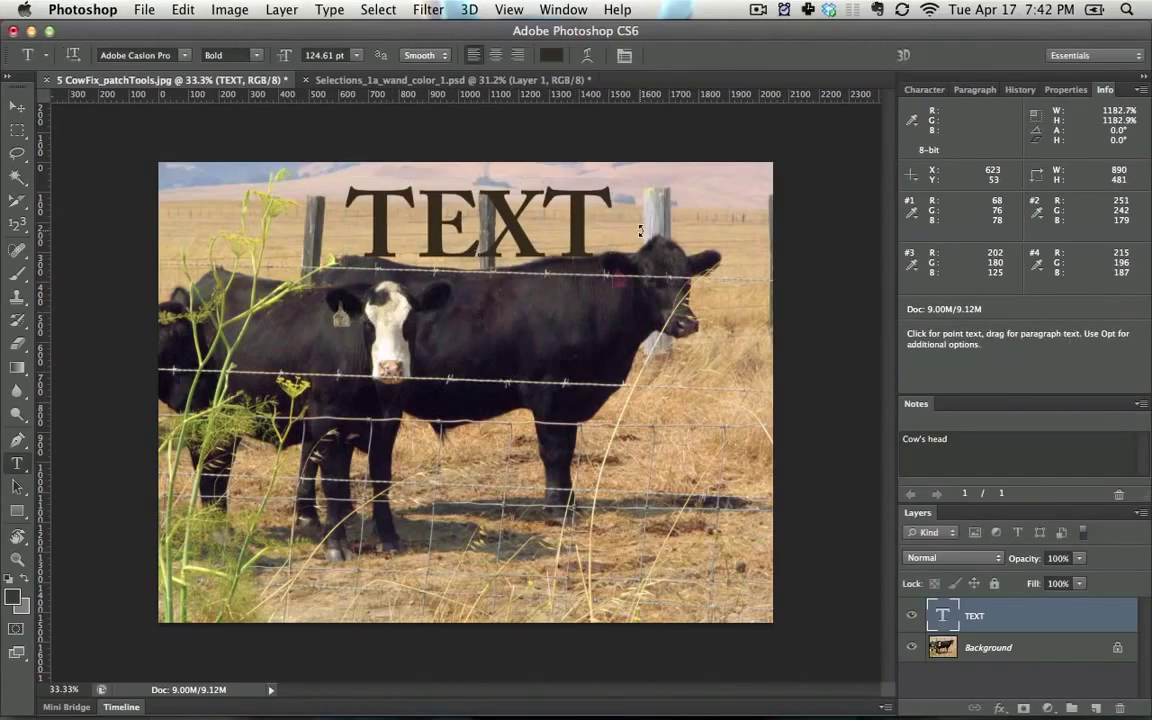
Create a 3D extrusion from the TEXT layer
{"action": "left_click", "coordinate": [394, 12]}
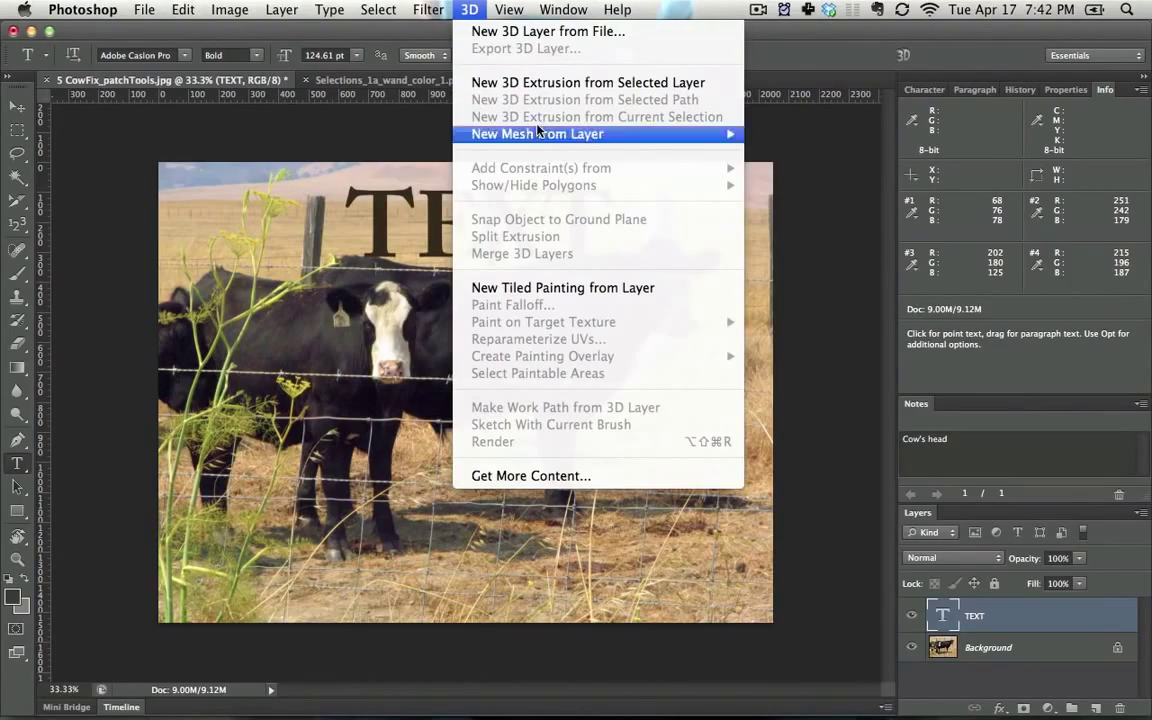
{"action": "left_click", "coordinate": [494, 78]}
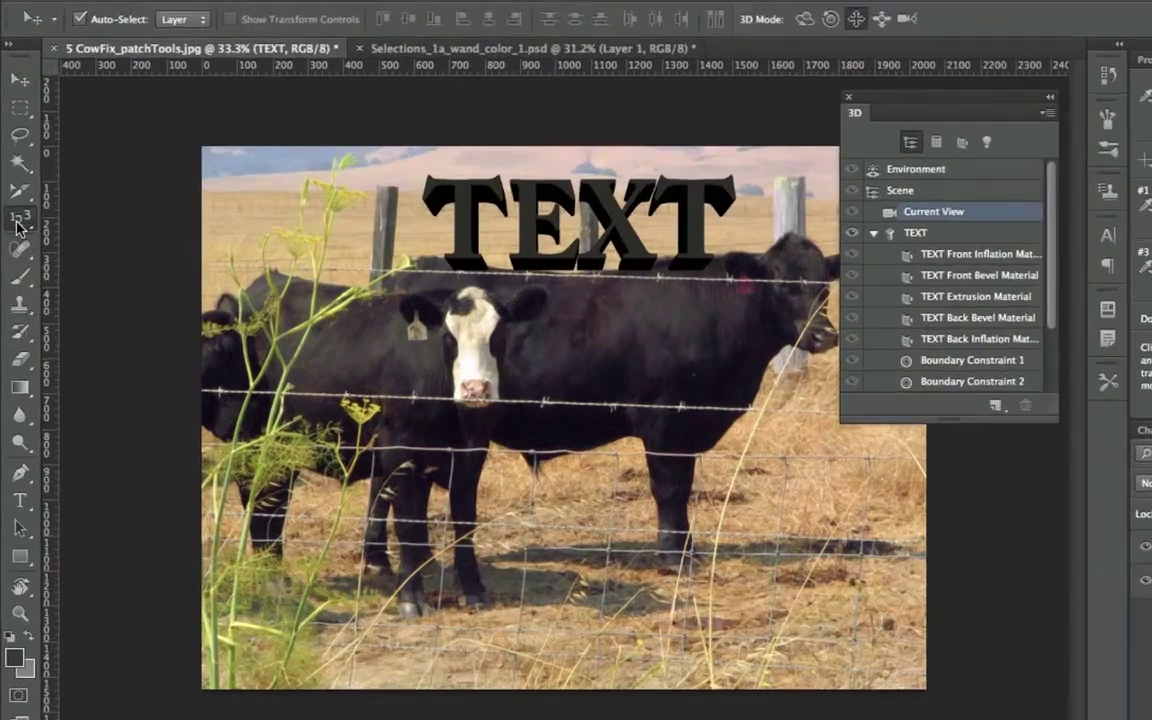
Sample the extrusion material of the 3D text with the 3D Material Eyedropper tool
{"action": "left_click_drag", "start_coordinate": [17, 224], "coordinate": [39, 237]}
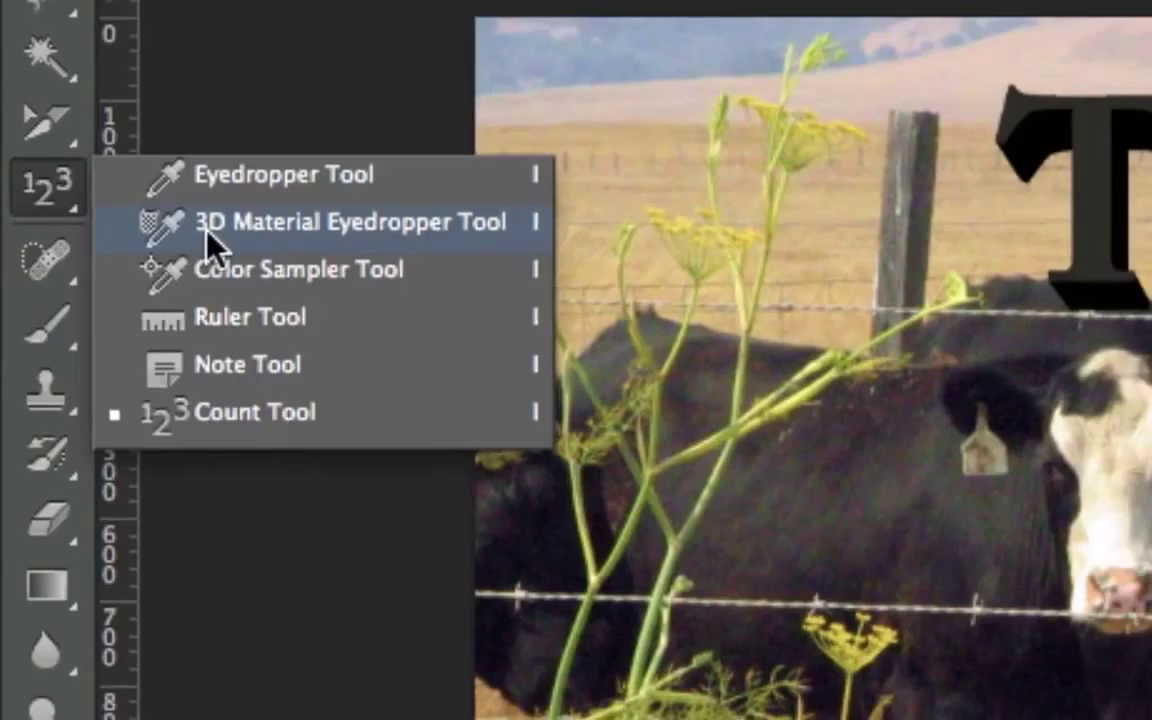
{"action": "left_click", "coordinate": [222, 210]}
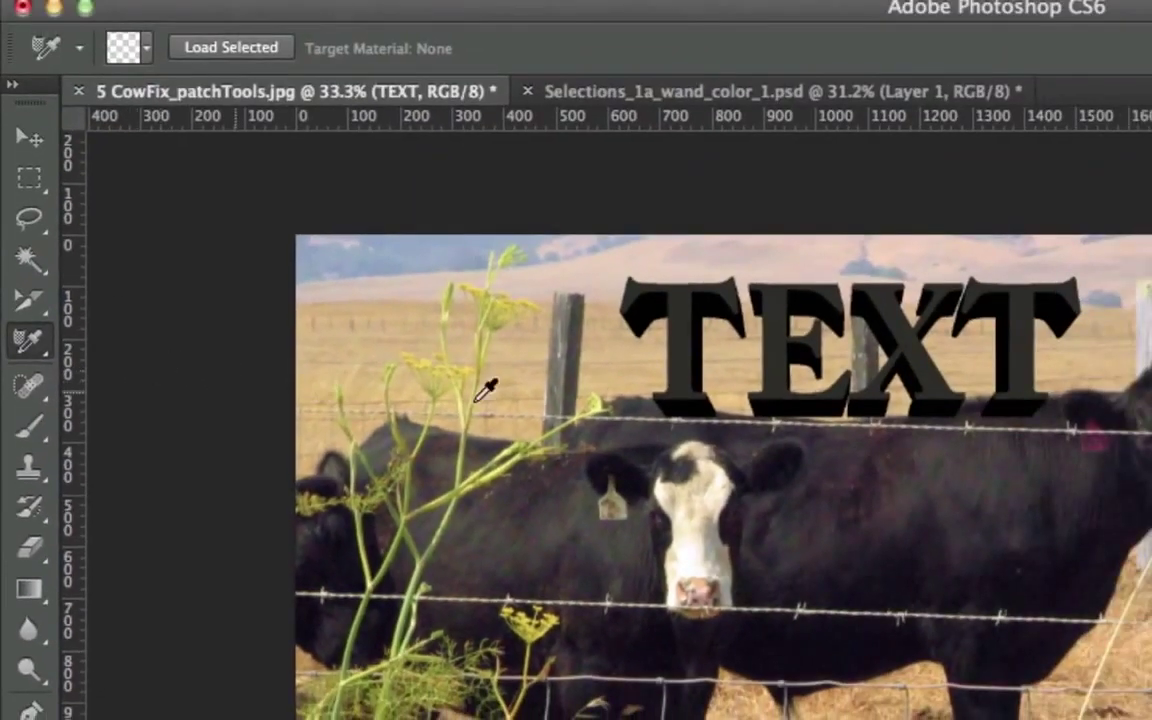
{"action": "left_click", "coordinate": [701, 312]}
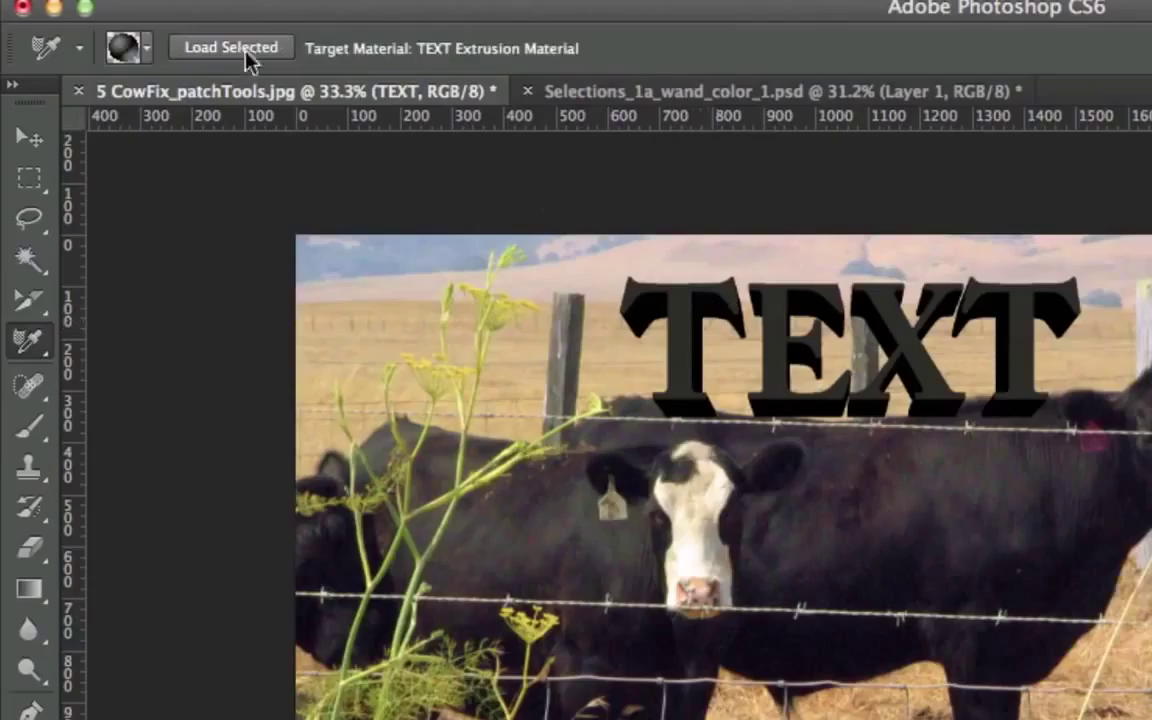
Apply a red woven preset to the 3D text's front inflation material
{"action": "right_click", "coordinate": [683, 336]}
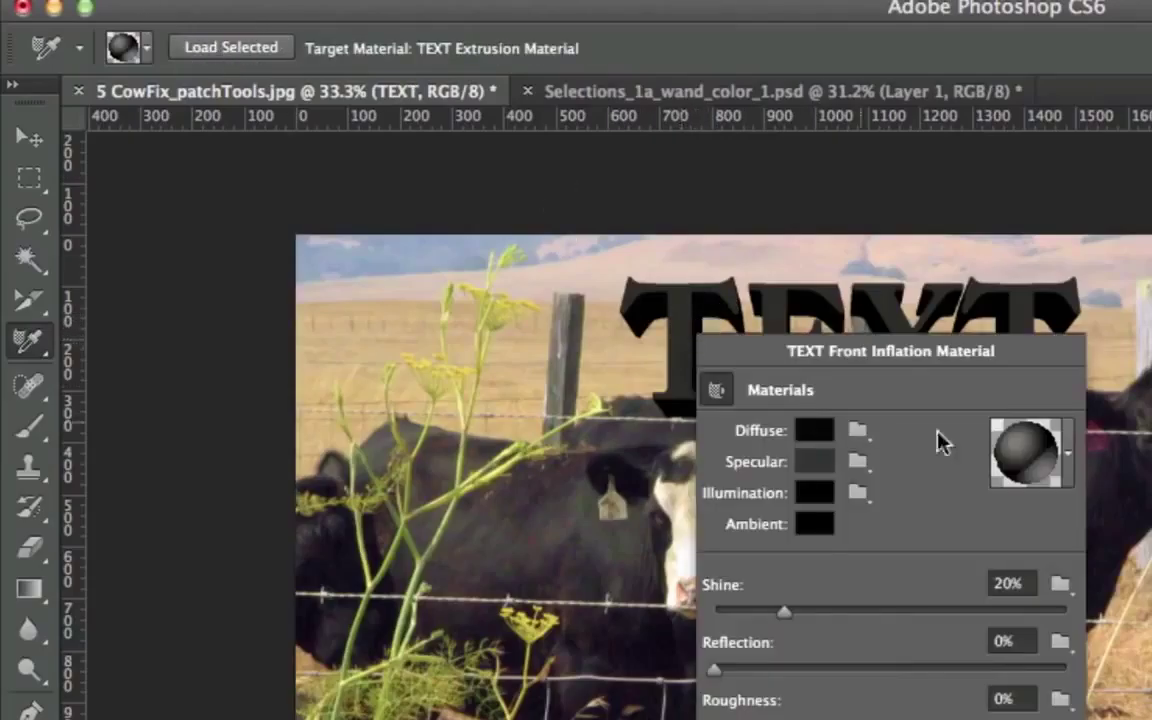
{"action": "left_click", "coordinate": [1067, 453]}
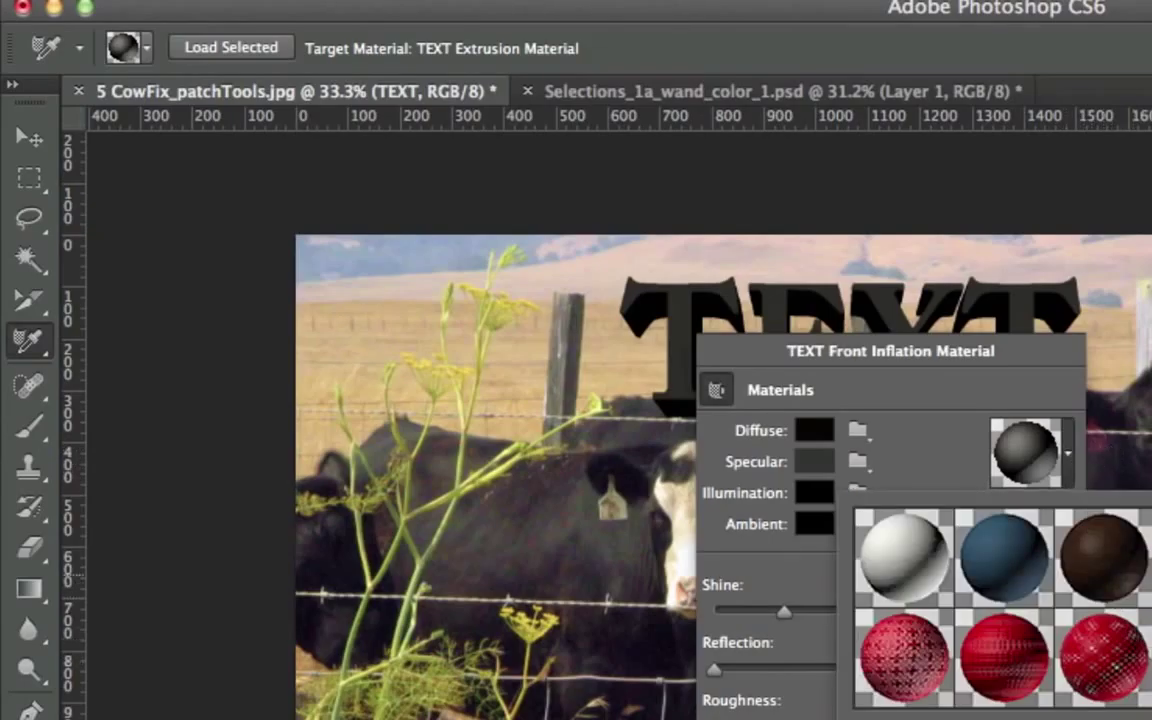
{"action": "scroll", "coordinate": [1090, 520], "scroll_direction": "down", "scroll_amount": 2}
{"action": "left_click", "coordinate": [1140, 565]}
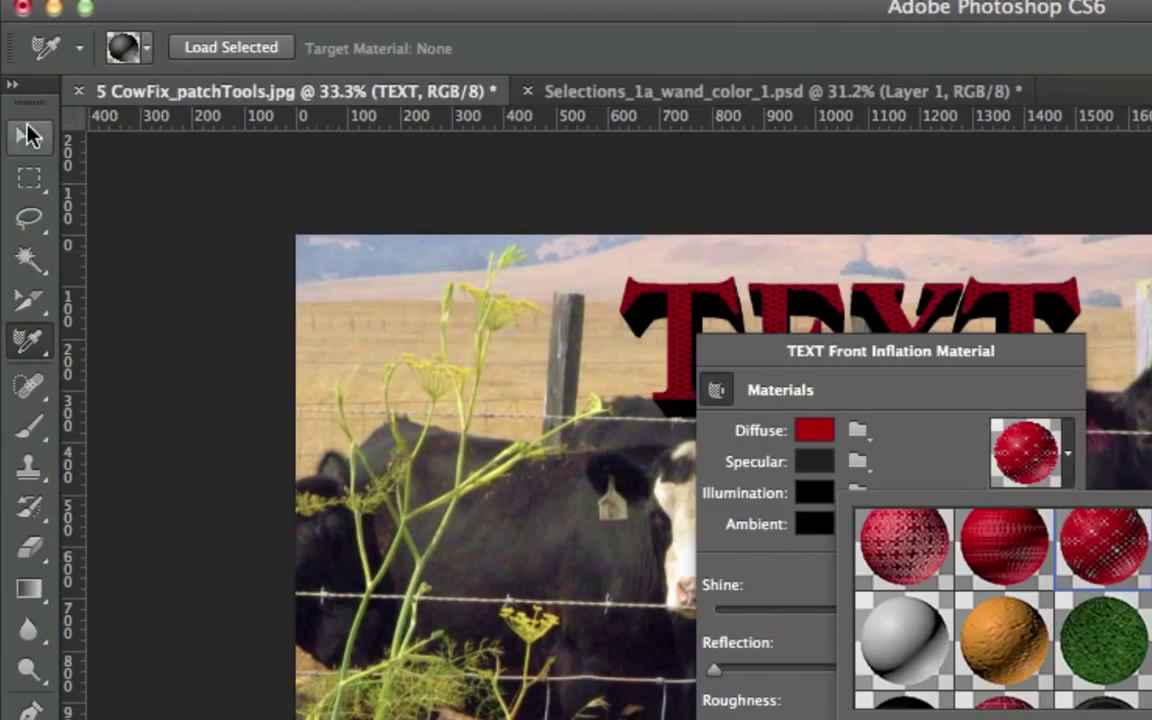
With the Move tool, bring up the 3D text's properties on the canvas and show its front inflation material settings
{"action": "left_click", "coordinate": [31, 135]}
{"action": "left_click", "coordinate": [689, 338]}
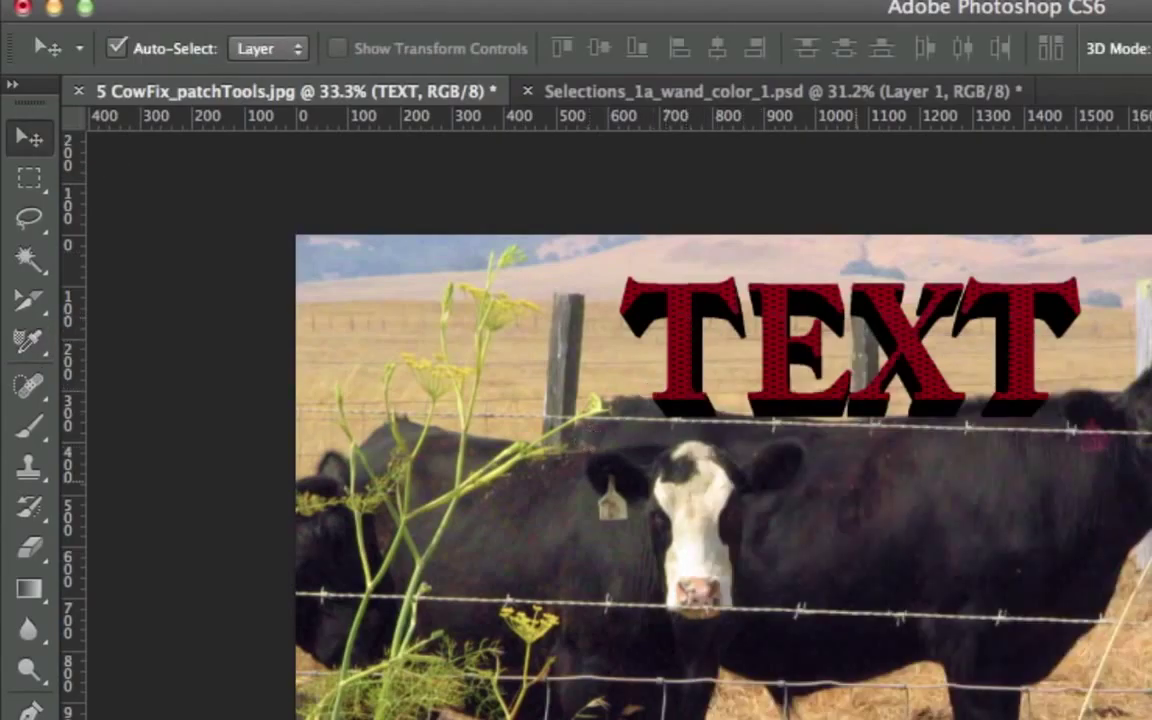
{"action": "right_click", "coordinate": [687, 346]}
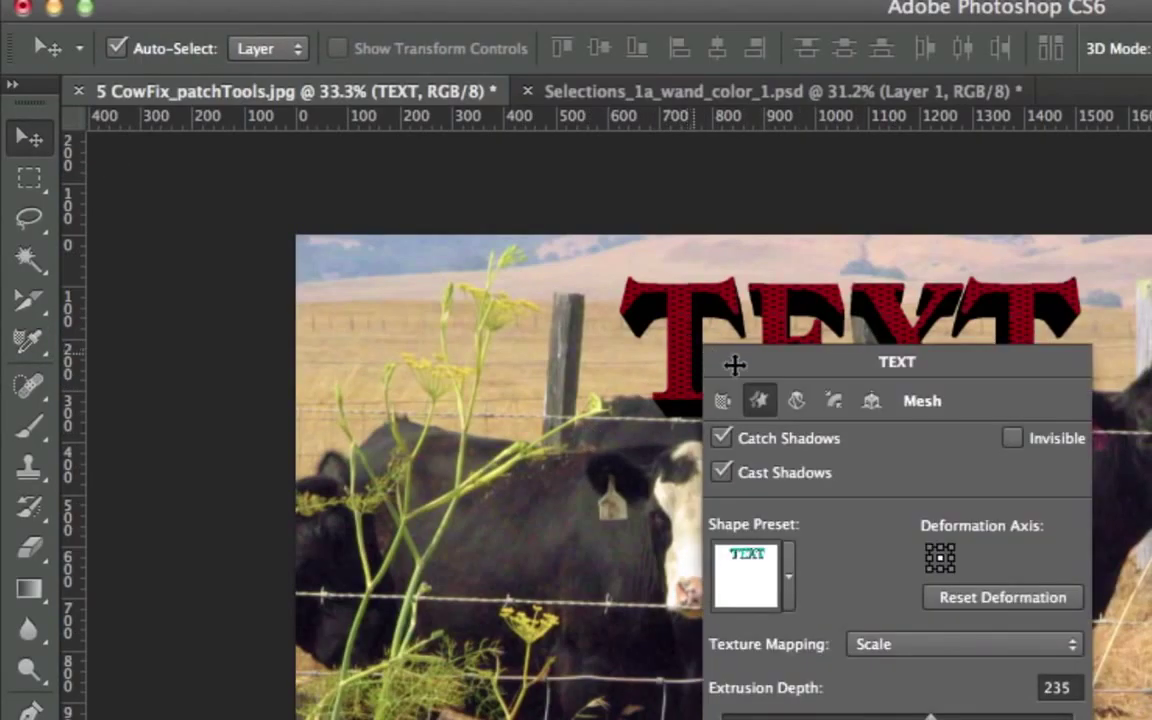
{"action": "left_click", "coordinate": [724, 400]}
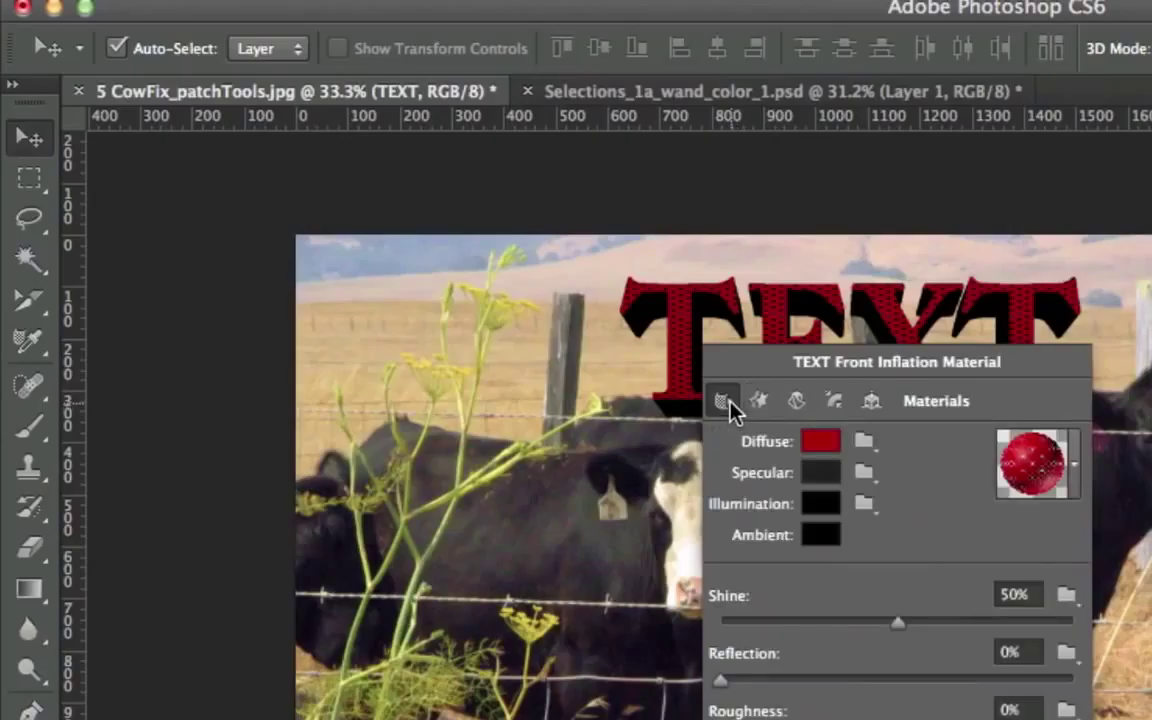
Review the eyedropper tool group by activating the Color Sampler tool and the Ruler tool on the cow photo
{"action": "left_click", "coordinate": [30, 345]}
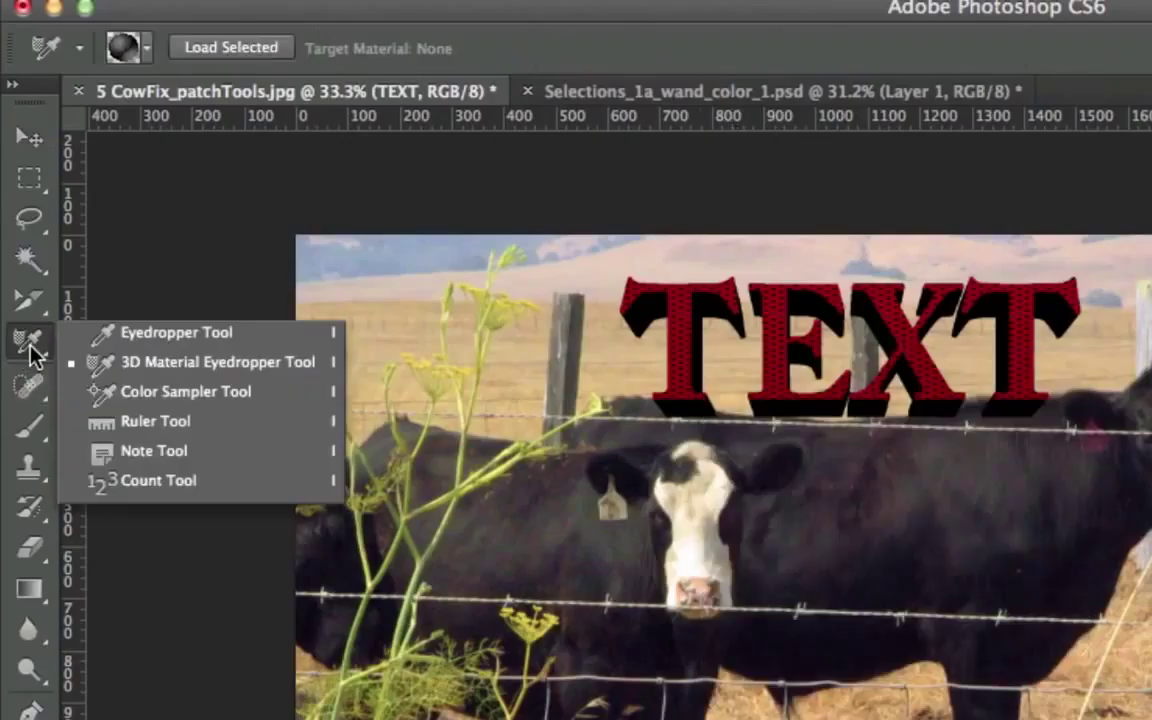
{"action": "left_click", "coordinate": [160, 396]}
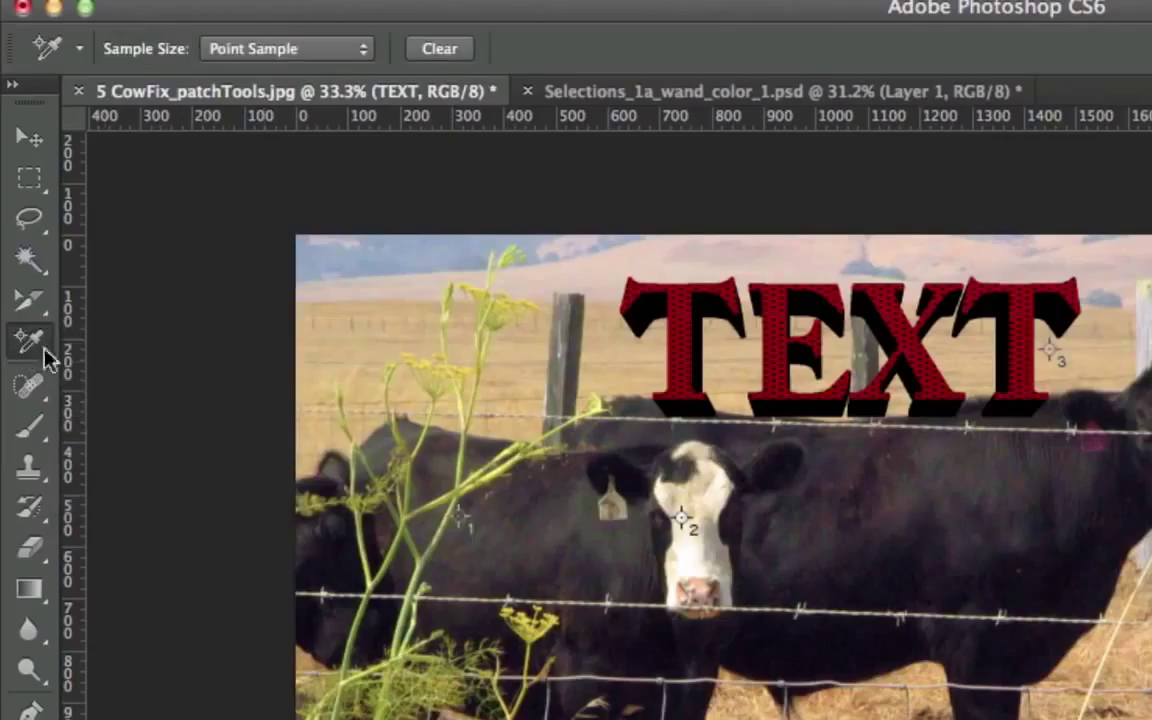
{"action": "left_click", "coordinate": [30, 345]}
{"action": "left_click", "coordinate": [121, 419]}
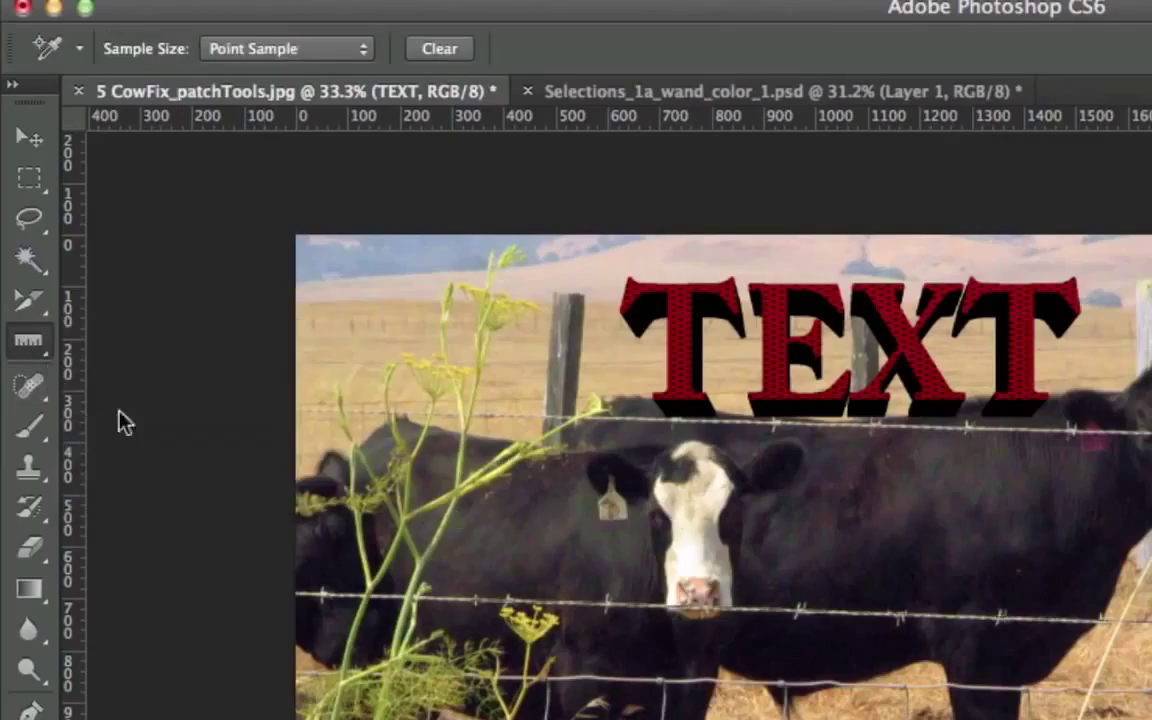
{"action": "right_click", "coordinate": [637, 485]}
{"action": "left_click", "coordinate": [32, 344]}
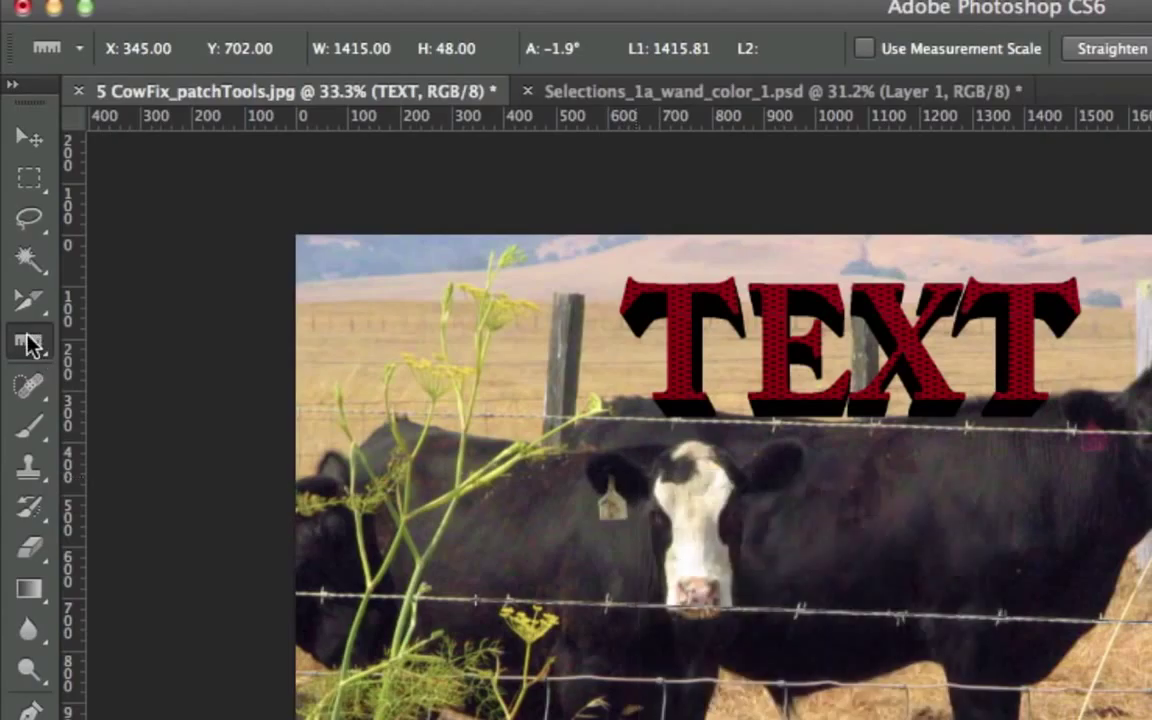
{"action": "right_click", "coordinate": [639, 488]}
{"action": "left_click", "coordinate": [703, 334]}
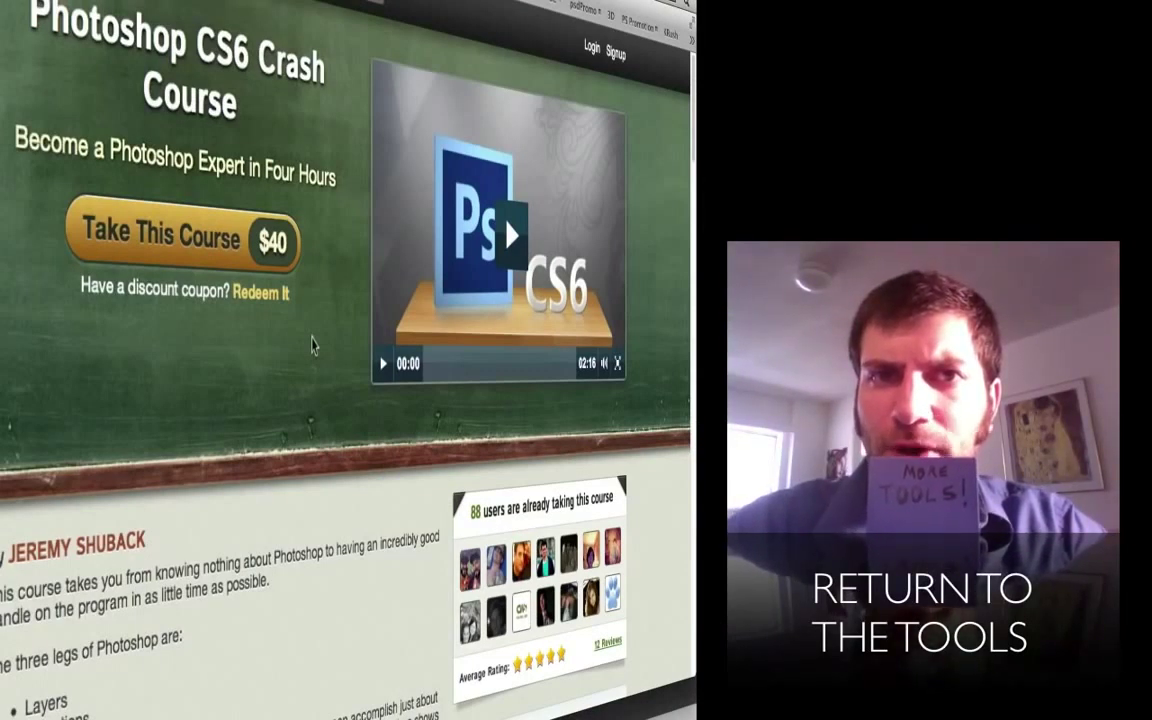
{"action": "scroll", "coordinate": [313, 345], "scroll_direction": "down", "scroll_amount": 1}
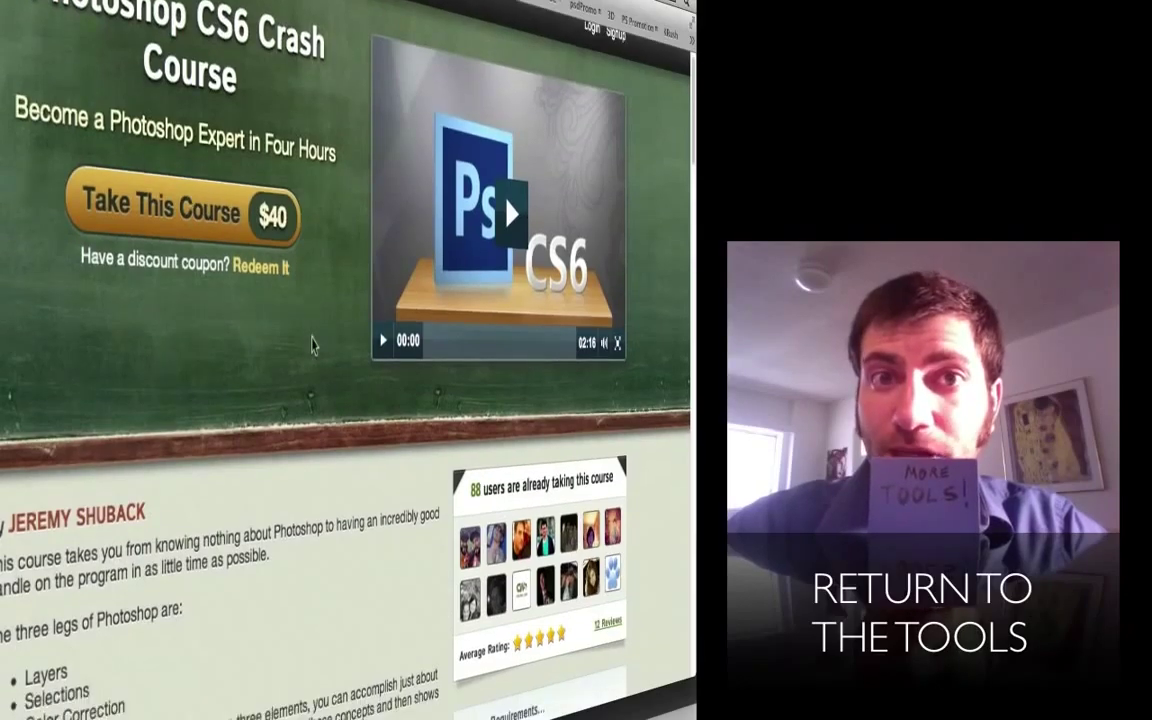
{"action": "scroll", "coordinate": [313, 345], "scroll_direction": "down", "scroll_amount": 8}
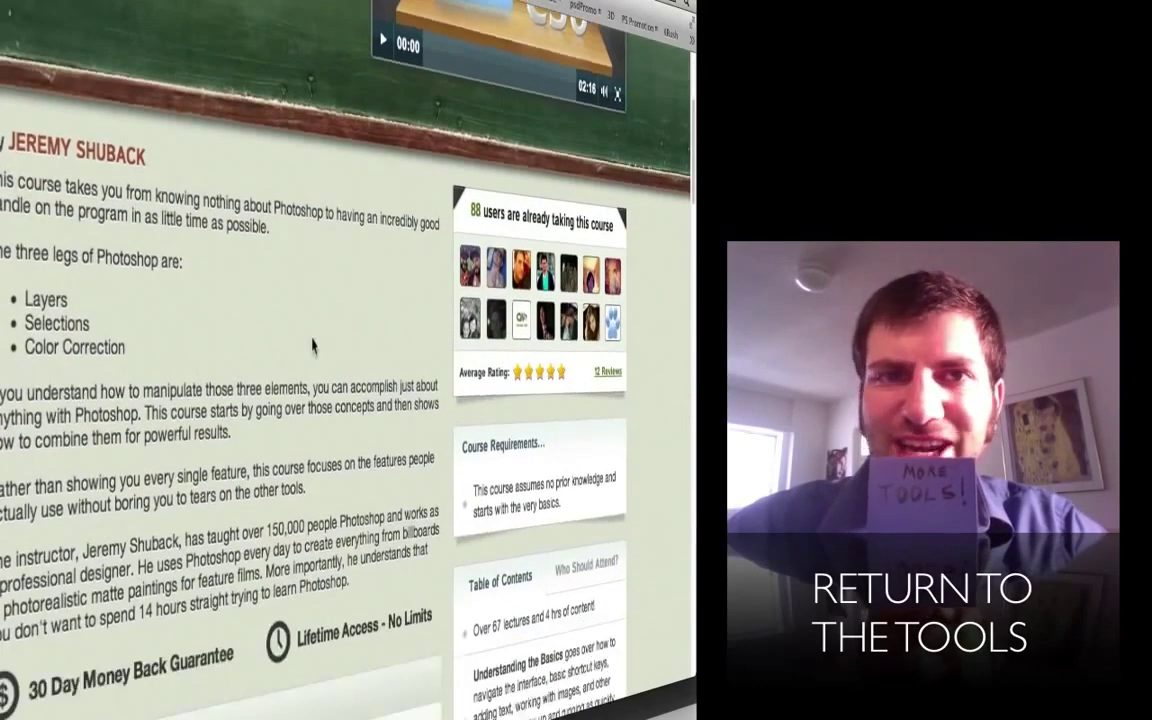
{"action": "scroll", "coordinate": [313, 345], "scroll_direction": "down", "scroll_amount": 5}
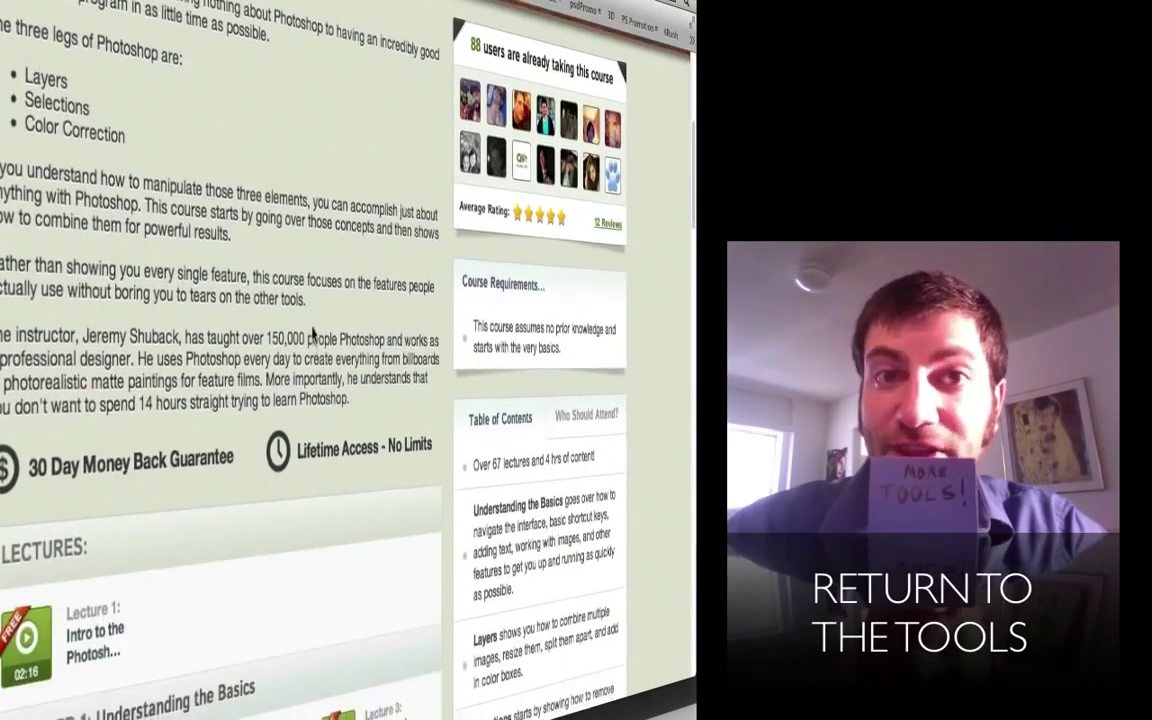